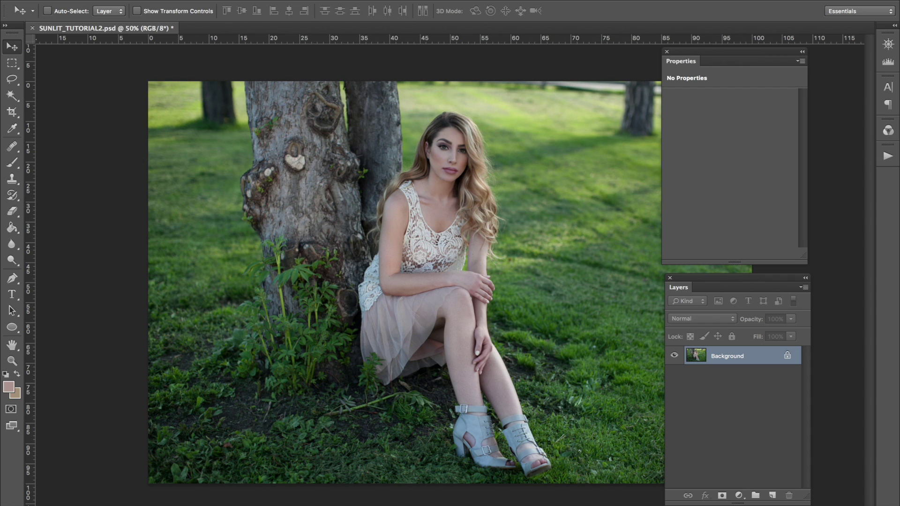
# Add a Hue/Saturation adjustment layer with saturation set to -17 and compare the photo with and without it
pyautogui.click(188, 0)
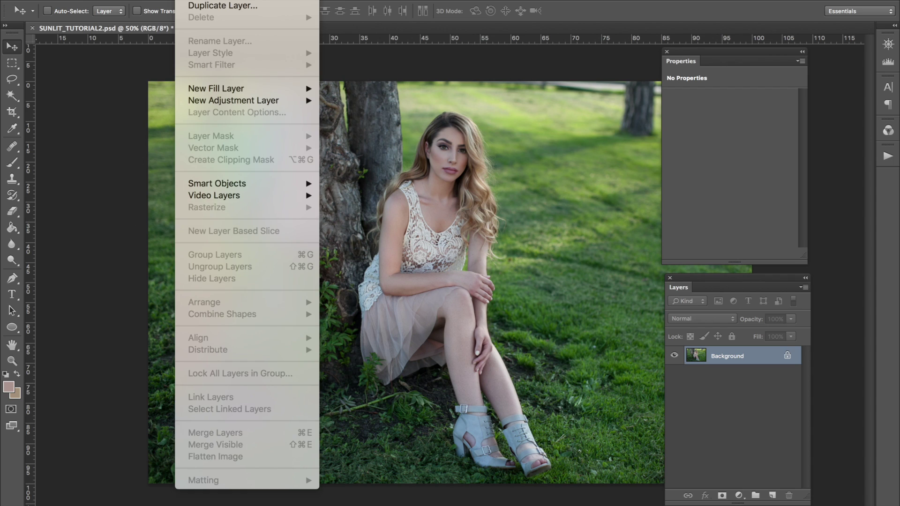
pyautogui.moveTo(299, 102)
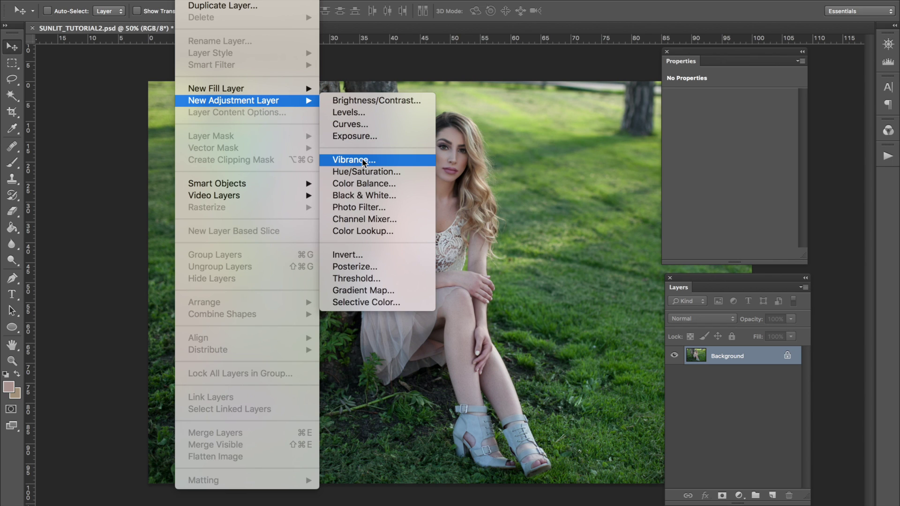
pyautogui.click(372, 173)
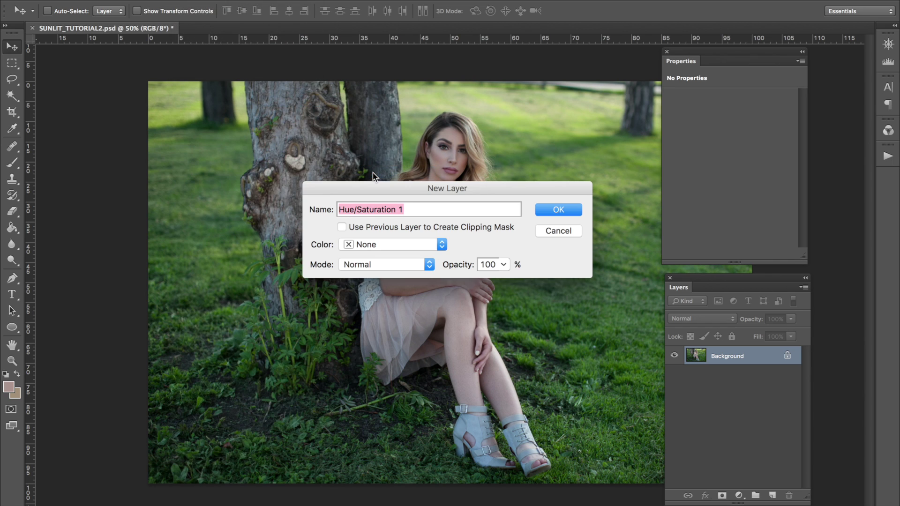
pyautogui.press('Return')
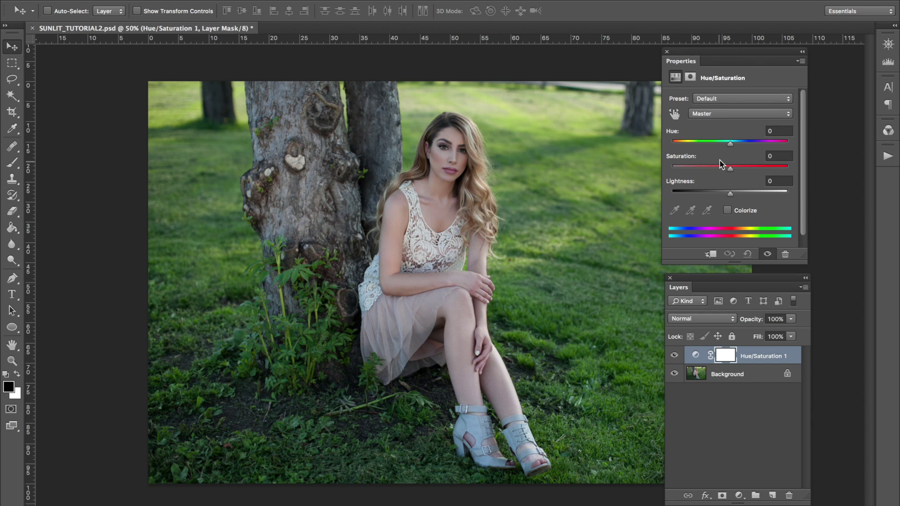
pyautogui.moveTo(730, 170); pyautogui.dragTo(721, 170)
pyautogui.click(674, 356)
pyautogui.click(673, 356)
# Add a Curves adjustment layer and darken the midtones with an RGB point at input 145, output 100
pyautogui.click(187, 0)
pyautogui.moveTo(263, 100)
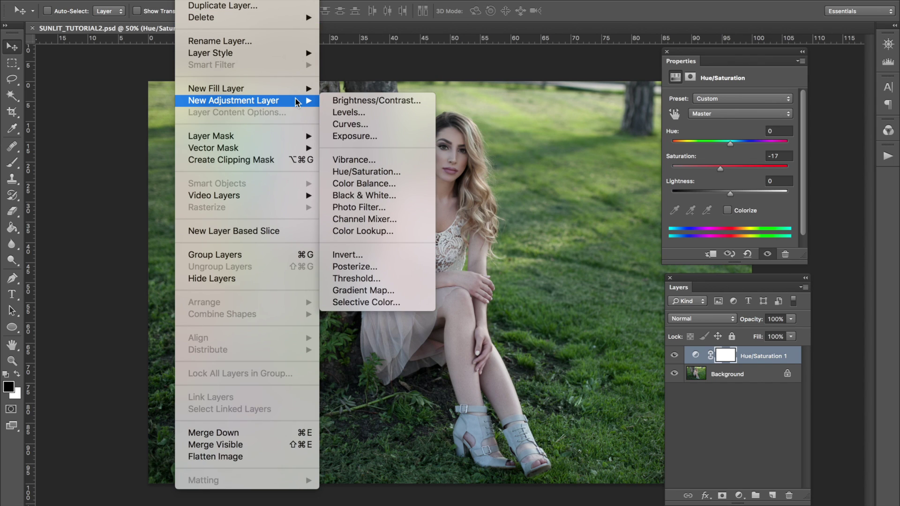
pyautogui.click(359, 125)
pyautogui.click(577, 210)
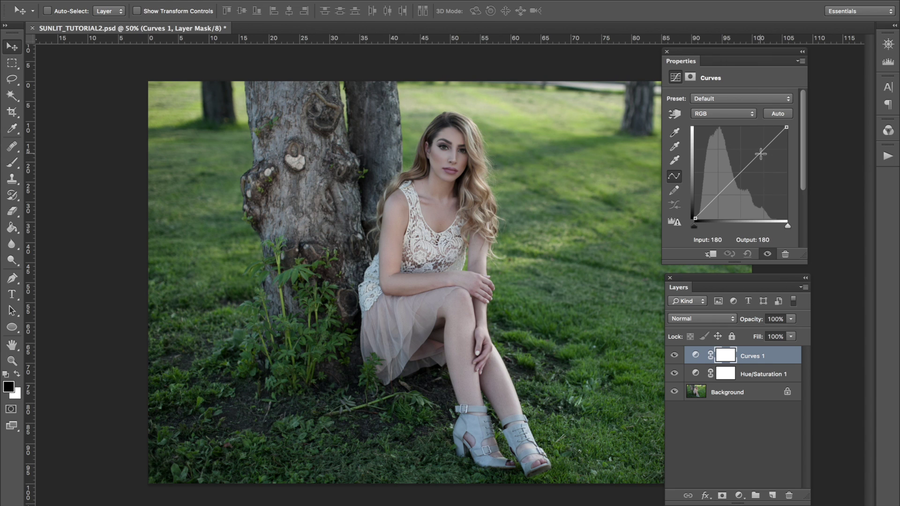
pyautogui.moveTo(736, 176); pyautogui.dragTo(747, 181)
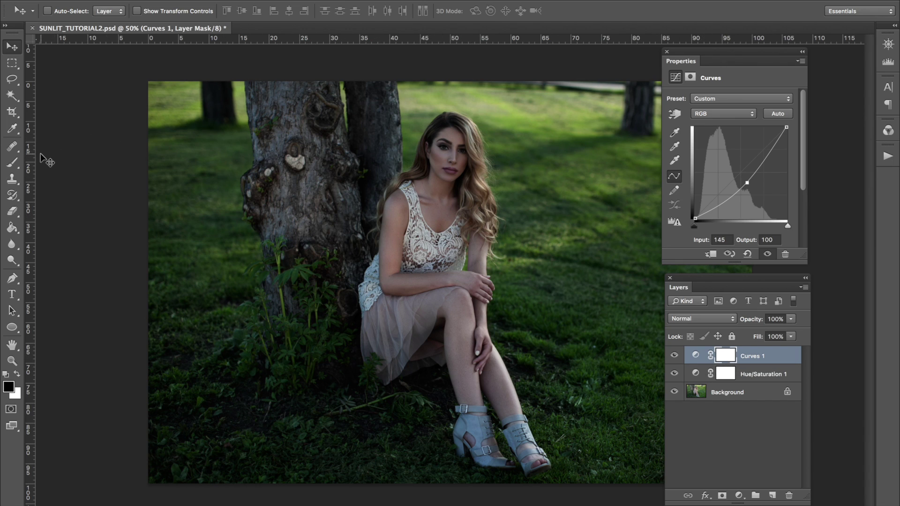
# Set the Brush tool to 22% opacity and target the Curves 1 layer mask for painting
pyautogui.click(12, 164)
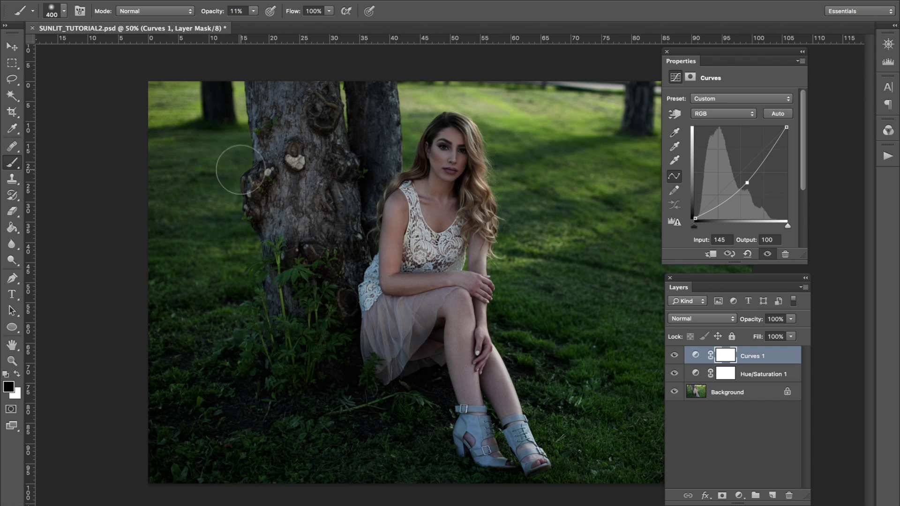
pyautogui.click(57, 11)
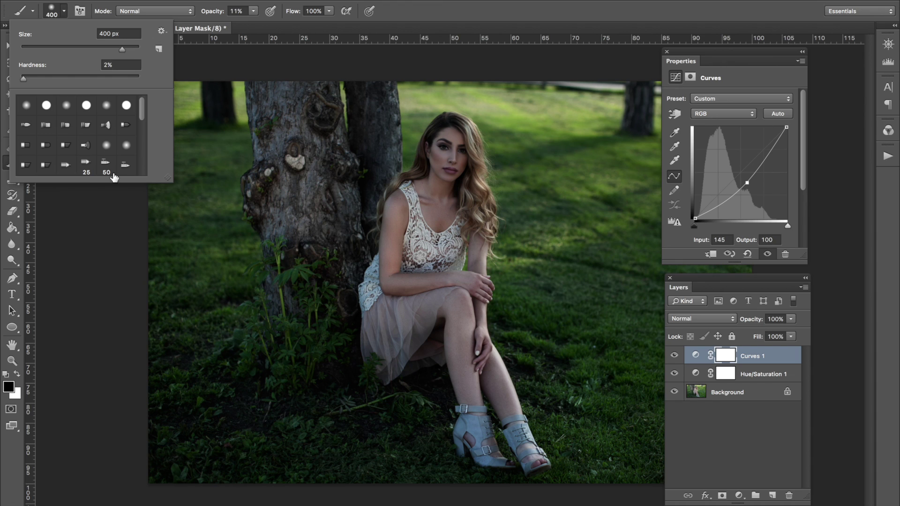
pyautogui.click(111, 191)
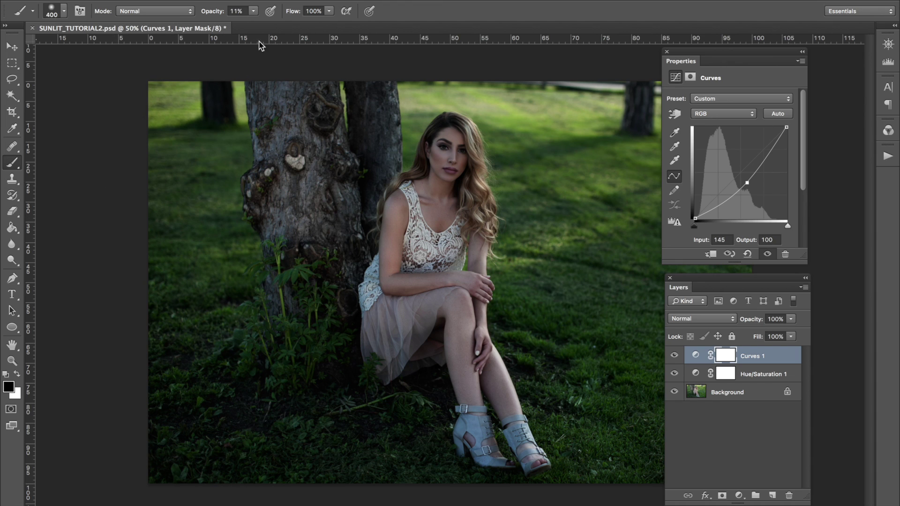
pyautogui.press('2')
pyautogui.press('2')
pyautogui.click(730, 360)
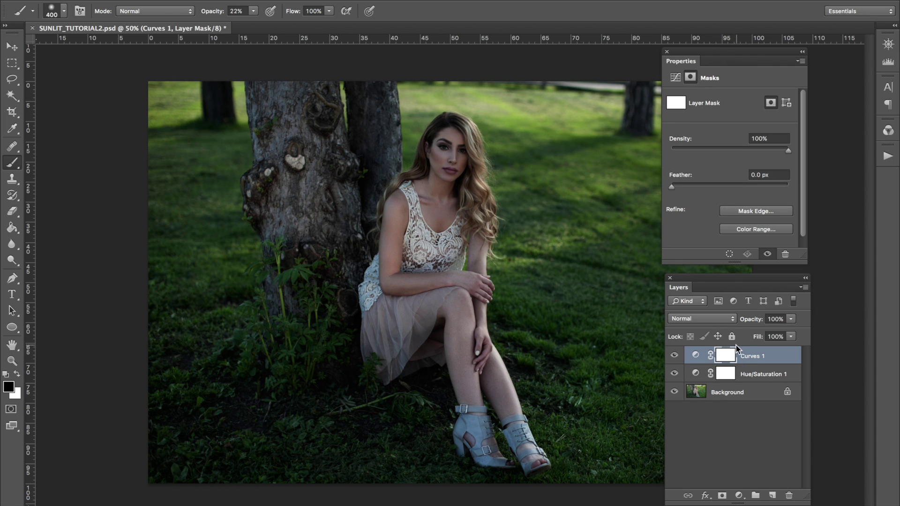
pyautogui.click(705, 358)
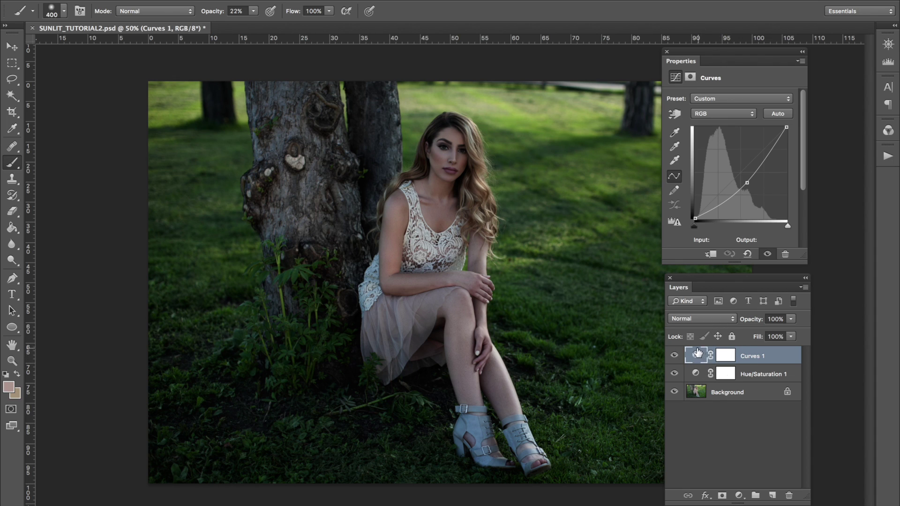
pyautogui.click(727, 359)
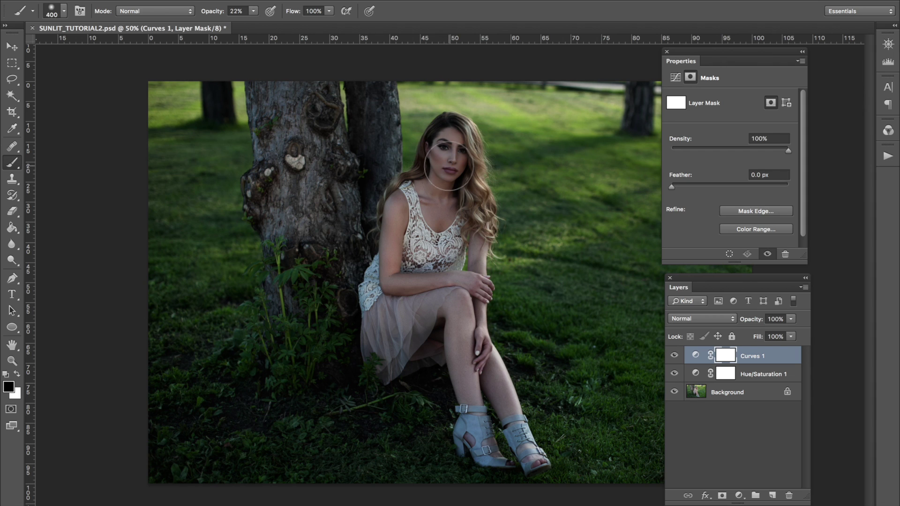
# Paint black over the woman on the Curves 1 mask to restore her brightness, reducing the brush to 300 px
pyautogui.moveTo(460, 146)
pyautogui.mouseDown()
pyautogui.moveTo(449, 171)
pyautogui.moveTo(450, 138)
pyautogui.moveTo(470, 272)
pyautogui.mouseUp()
pyautogui.press('[')
pyautogui.moveTo(447, 196)
pyautogui.mouseDown()
pyautogui.moveTo(408, 206)
pyautogui.moveTo(400, 263)
pyautogui.moveTo(382, 300)
pyautogui.moveTo(429, 342)
pyautogui.moveTo(453, 314)
pyautogui.moveTo(488, 422)
pyautogui.moveTo(482, 445)
pyautogui.moveTo(478, 356)
pyautogui.moveTo(524, 451)
pyautogui.moveTo(475, 358)
pyautogui.moveTo(466, 211)
pyautogui.mouseUp()
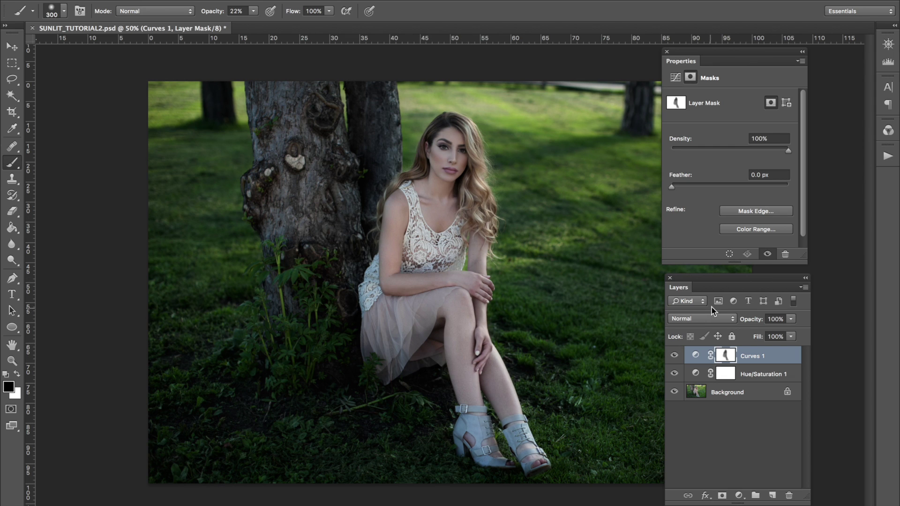
# Lower the Curves 1 layer opacity to 79% and compare the image with and without the layer
pyautogui.moveTo(751, 320); pyautogui.dragTo(737, 323)
pyautogui.click(675, 355)
pyautogui.click(675, 355)
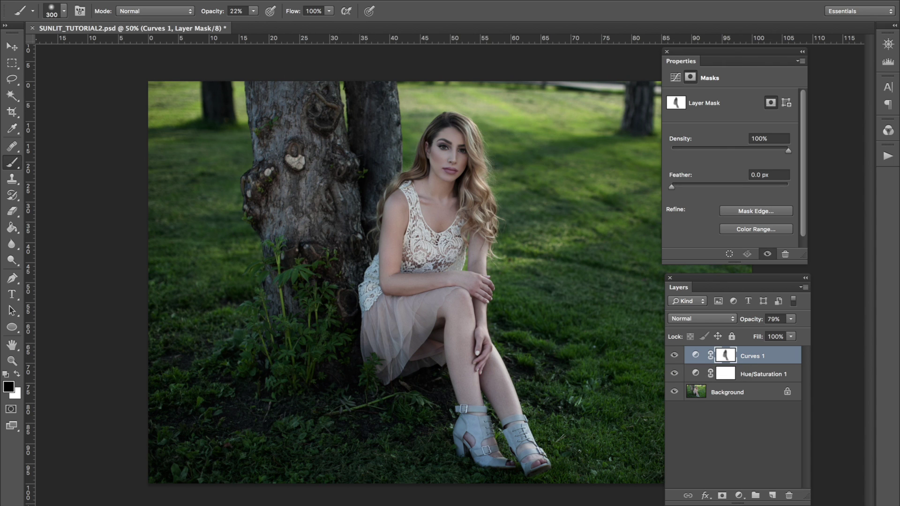
# Add a second Curves adjustment layer and raise its RGB black point to output 7
pyautogui.click(187, 1)
pyautogui.moveTo(300, 100)
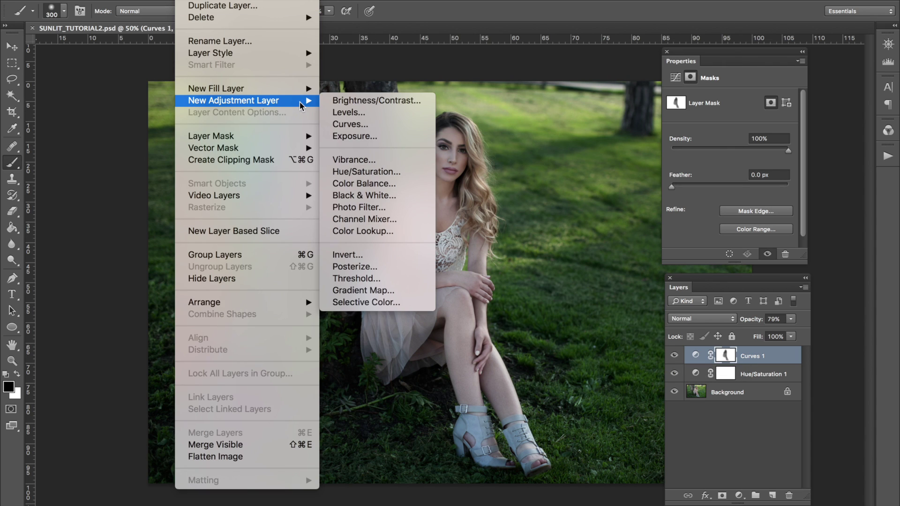
pyautogui.click(359, 125)
pyautogui.press('Return')
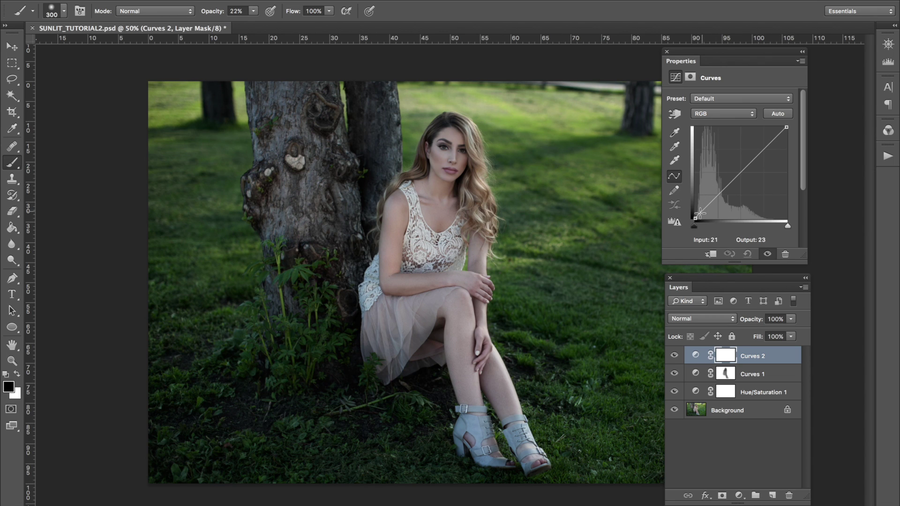
pyautogui.moveTo(693, 219); pyautogui.dragTo(692, 215)
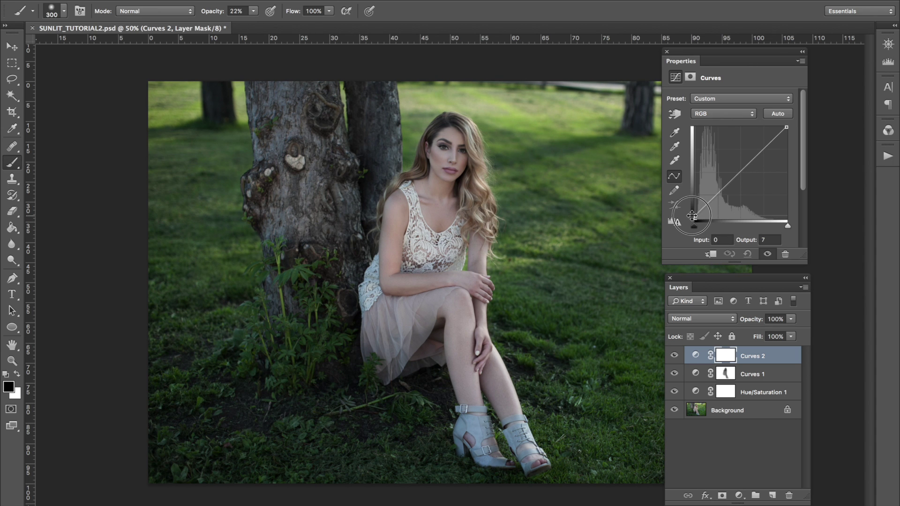
# Place shadow, midtone and highlight points on the RGB curve, with shadows at 40/47 and highlights at 185/193
pyautogui.click(706, 203)
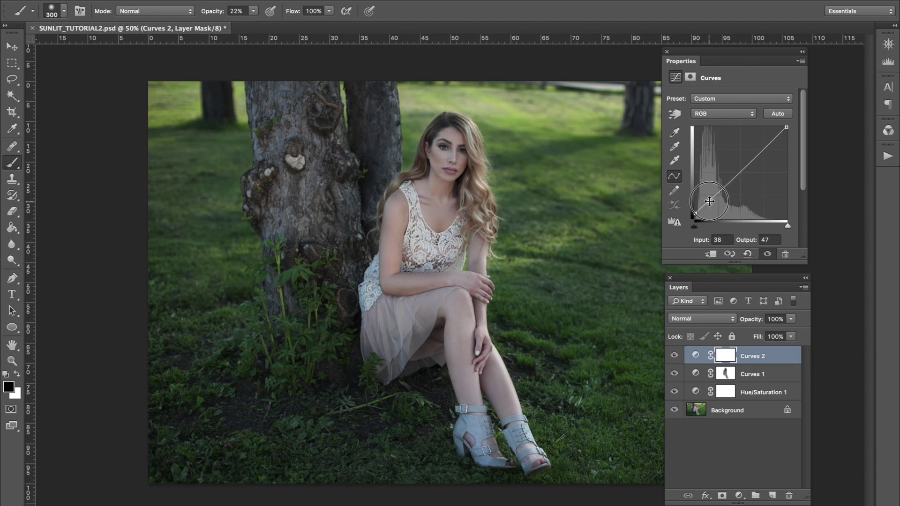
pyautogui.moveTo(709, 202); pyautogui.dragTo(710, 201)
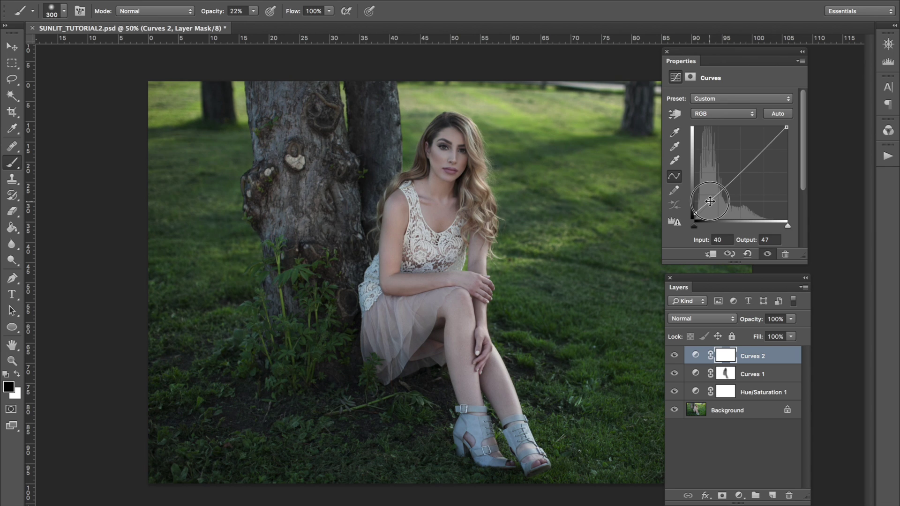
pyautogui.click(740, 174)
pyautogui.moveTo(758, 156); pyautogui.dragTo(760, 149)
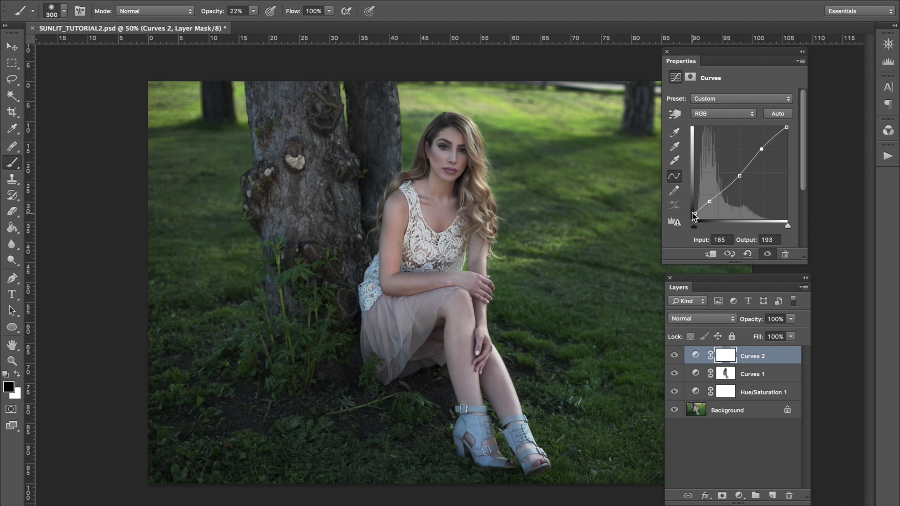
# Lift the RGB black point further, adjust the shadow and midtone points, and move the highlight point to input 183, output 198
pyautogui.moveTo(695, 213); pyautogui.dragTo(692, 213)
pyautogui.click(711, 202)
pyautogui.moveTo(739, 176); pyautogui.dragTo(736, 179)
pyautogui.click(760, 148)
# In the Red channel, lower the white point, add highlight and midtone points, and shift the black point to input 10, output 0
pyautogui.click(721, 115)
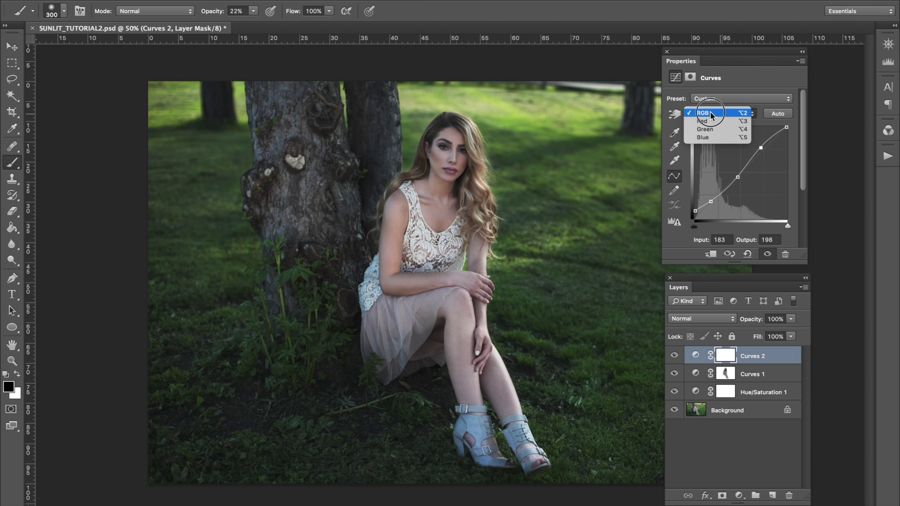
pyautogui.click(709, 122)
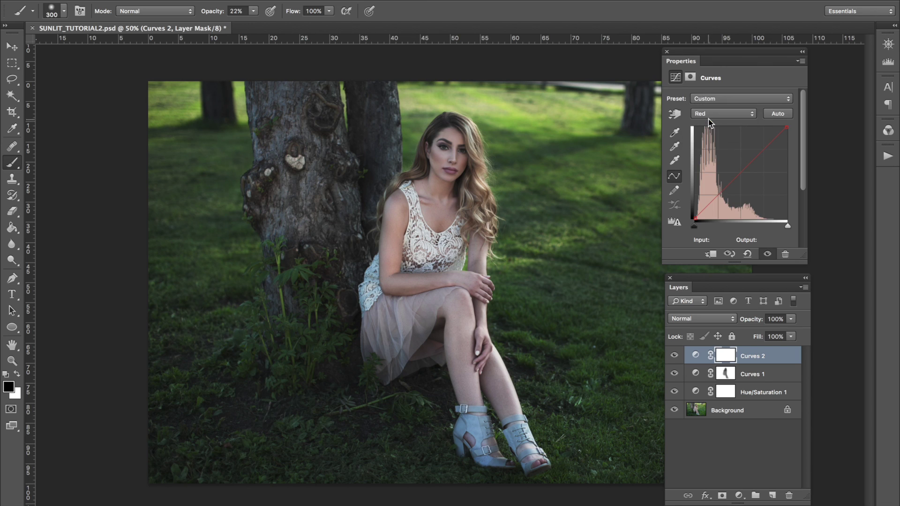
pyautogui.moveTo(787, 127); pyautogui.dragTo(773, 138)
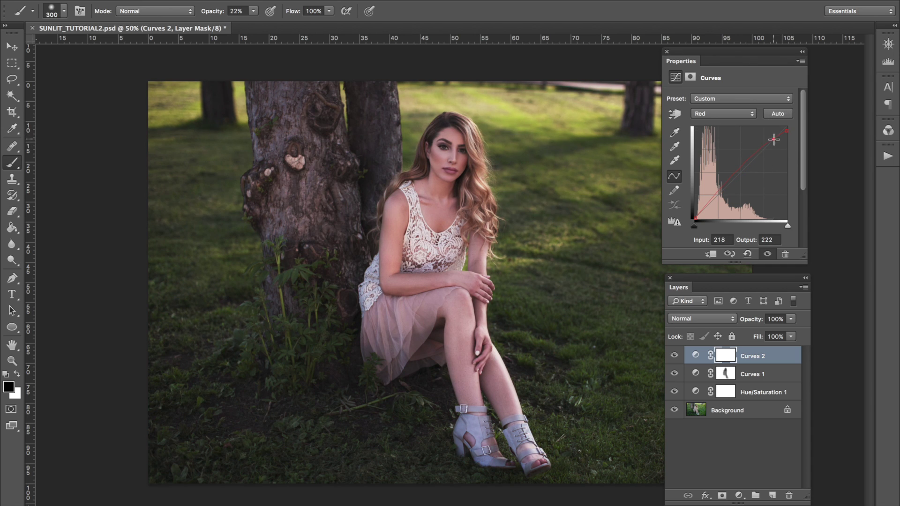
pyautogui.moveTo(748, 159); pyautogui.dragTo(749, 161)
pyautogui.click(696, 218)
pyautogui.moveTo(697, 219); pyautogui.dragTo(699, 219)
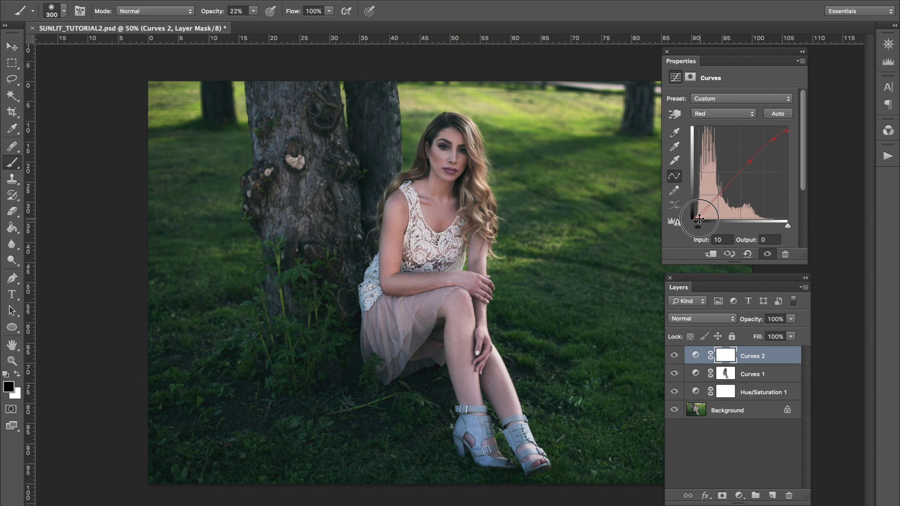
# Lower the Red channel's midtone point and refine its black point to input 12, output 3
pyautogui.click(748, 165)
pyautogui.moveTo(748, 164); pyautogui.dragTo(740, 174)
pyautogui.click(700, 218)
pyautogui.moveTo(701, 218); pyautogui.dragTo(701, 218)
# Return to the RGB curve, readjust its midtone and highlight points, and set the shadow point to input 46, output 47
pyautogui.click(722, 114)
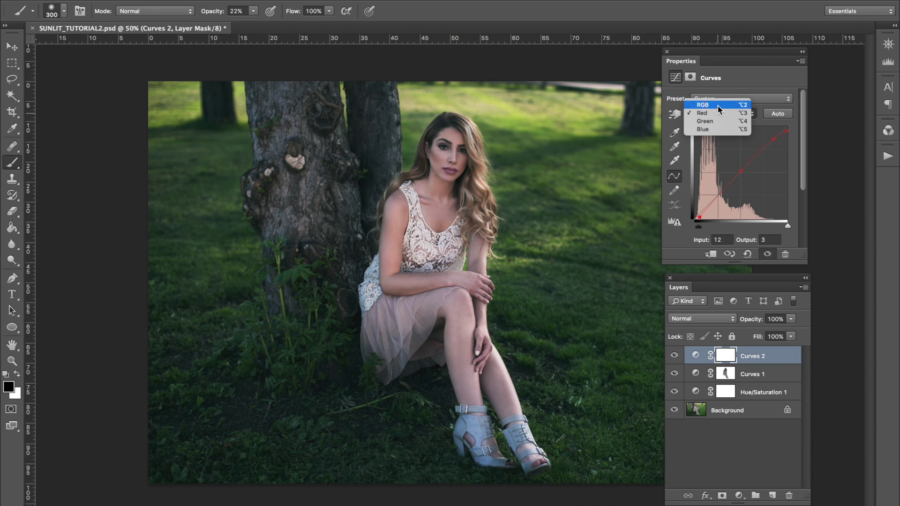
pyautogui.click(712, 104)
pyautogui.moveTo(737, 177); pyautogui.dragTo(737, 177)
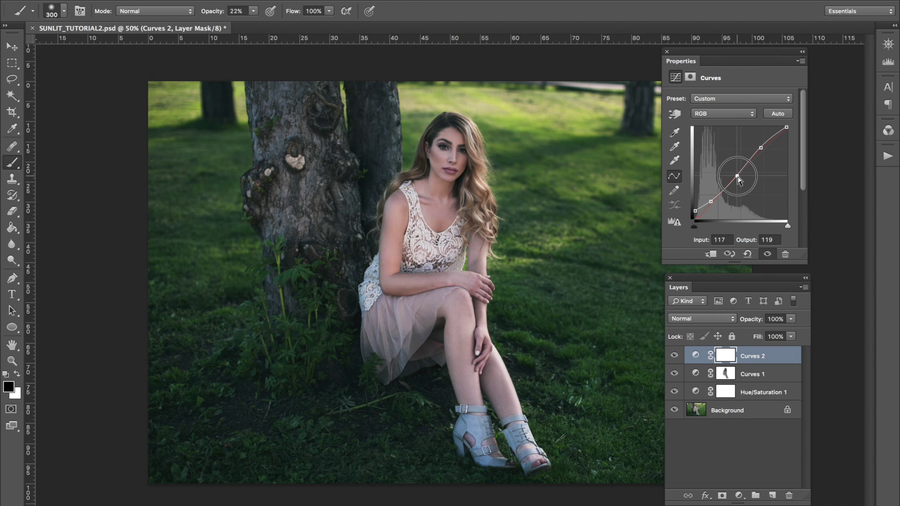
pyautogui.moveTo(738, 177); pyautogui.dragTo(736, 175)
pyautogui.moveTo(762, 152); pyautogui.dragTo(759, 155)
pyautogui.click(711, 202)
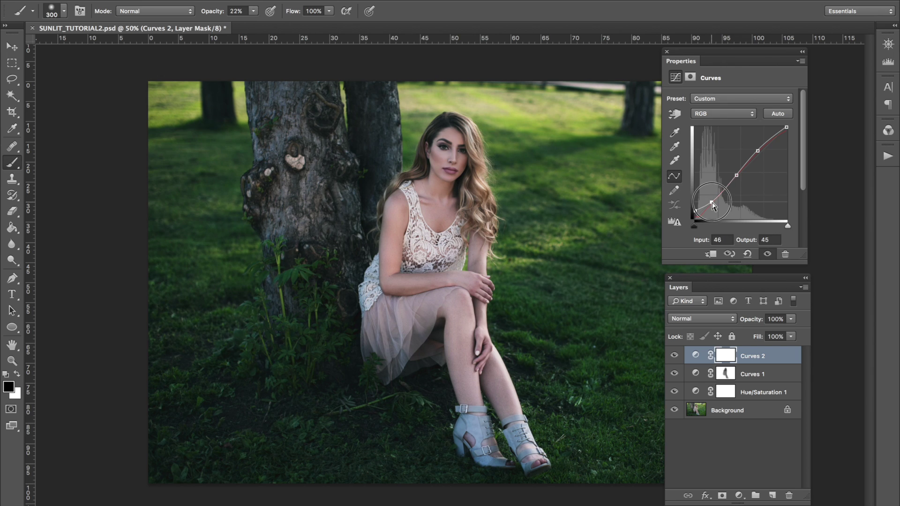
pyautogui.moveTo(712, 202); pyautogui.dragTo(712, 201)
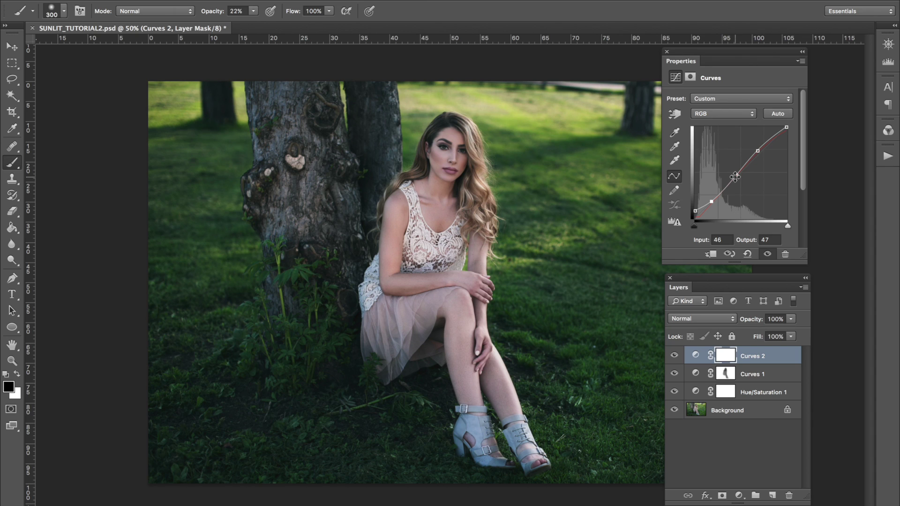
# Fine-tune the RGB midtone point to input 118, output 124, and the highlight point to input 172, output 189
pyautogui.click(737, 177)
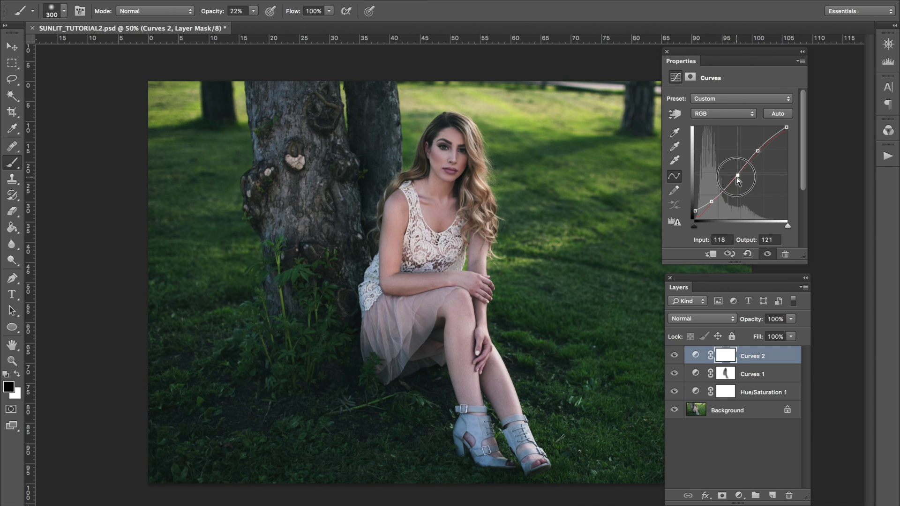
pyautogui.moveTo(737, 178); pyautogui.dragTo(736, 177)
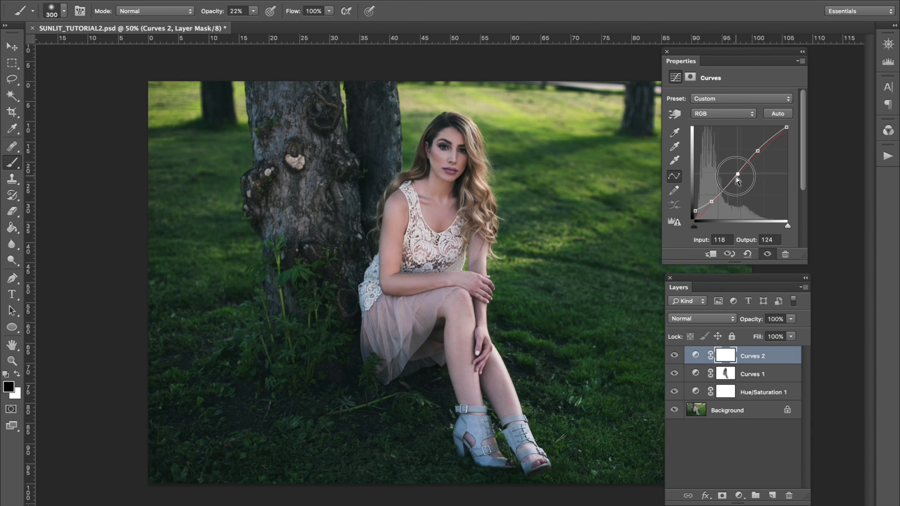
pyautogui.click(757, 151)
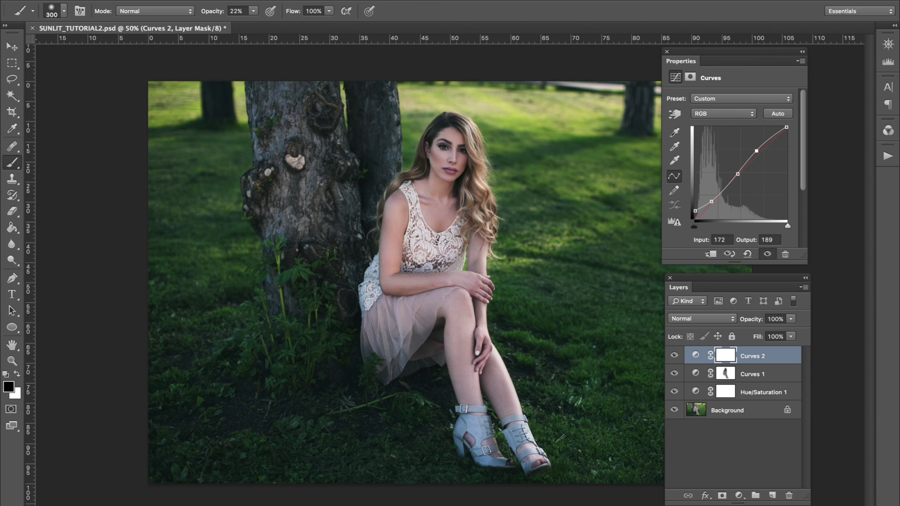
# Toggle the Curves 2 layer's visibility to compare the photo before and after the colour grading
pyautogui.click(675, 356)
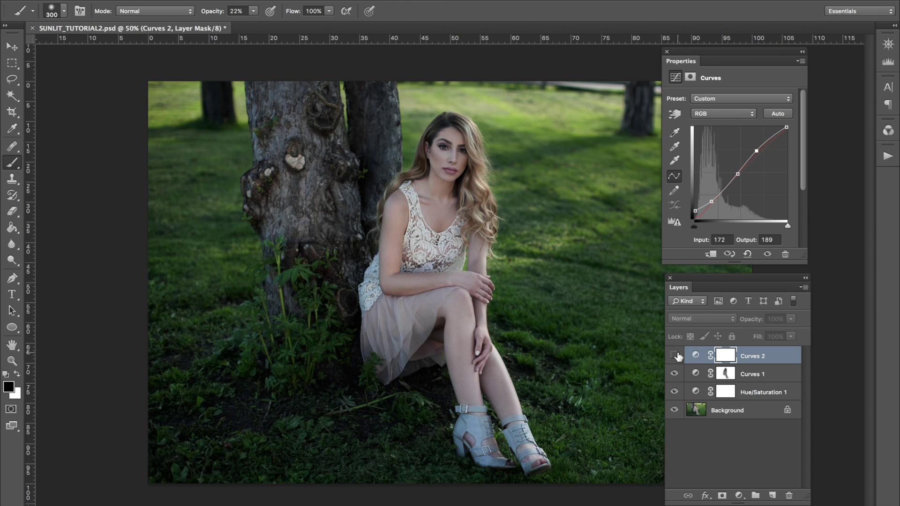
pyautogui.click(674, 355)
pyautogui.click(675, 356)
pyautogui.click(674, 356)
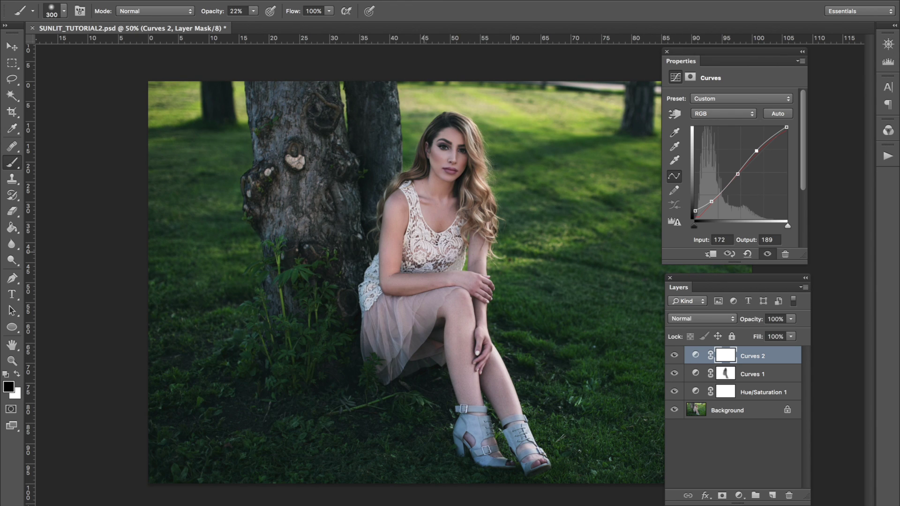
# Add a Selective Color adjustment layer above Curves 2 and set Black to 5% for the Blacks
pyautogui.click(190, 0)
pyautogui.moveTo(301, 100)
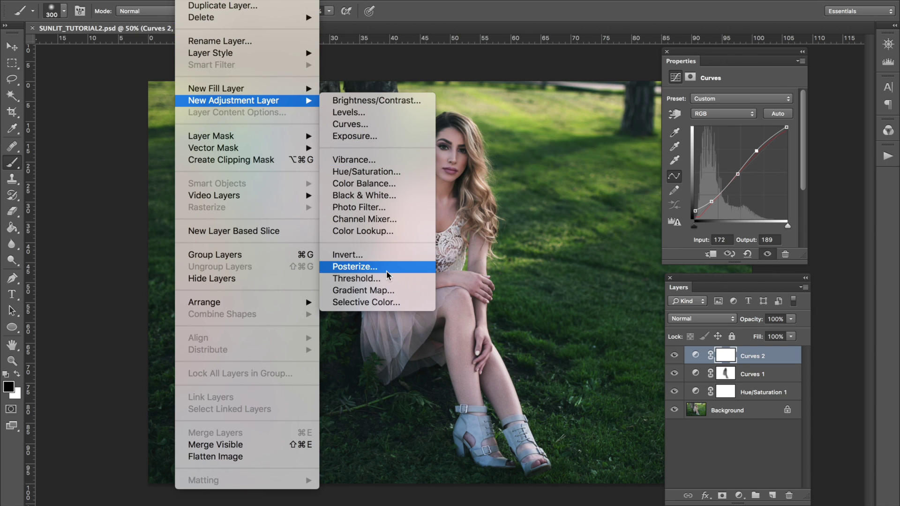
pyautogui.click(370, 305)
pyautogui.press('Return')
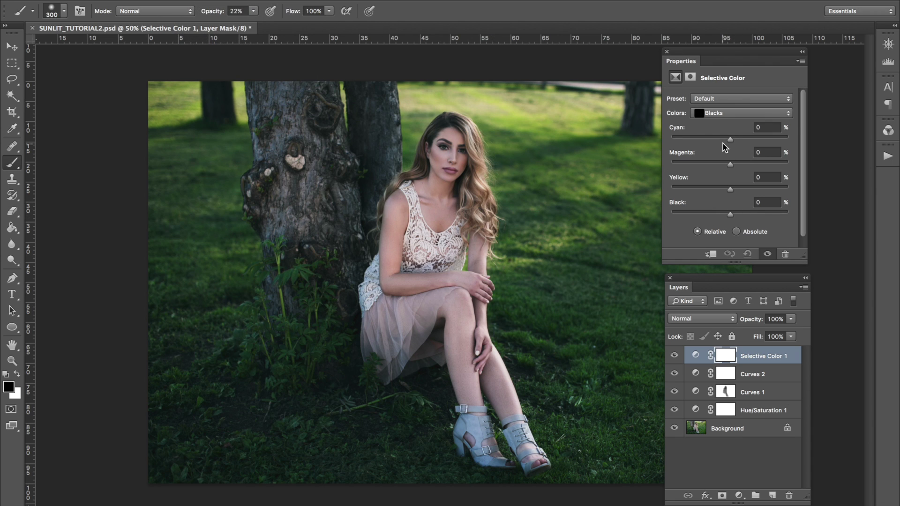
pyautogui.click(734, 113)
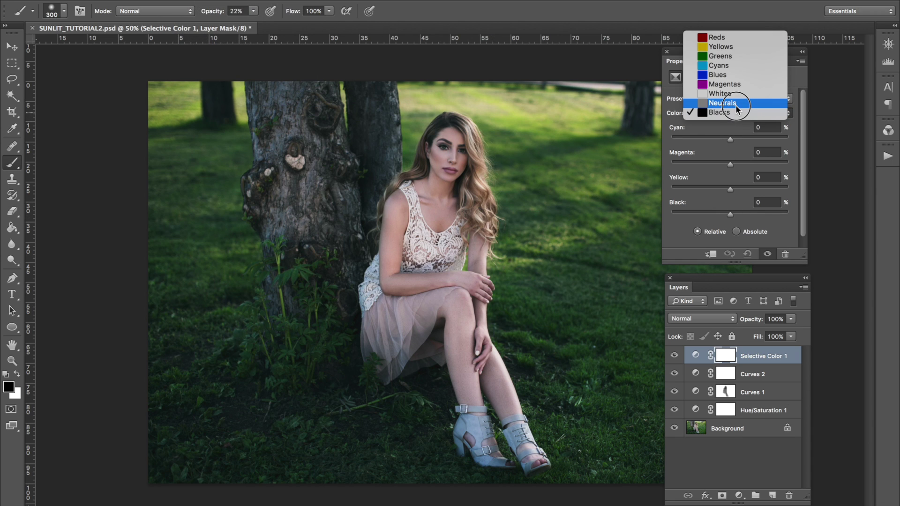
pyautogui.click(736, 113)
pyautogui.click(760, 199)
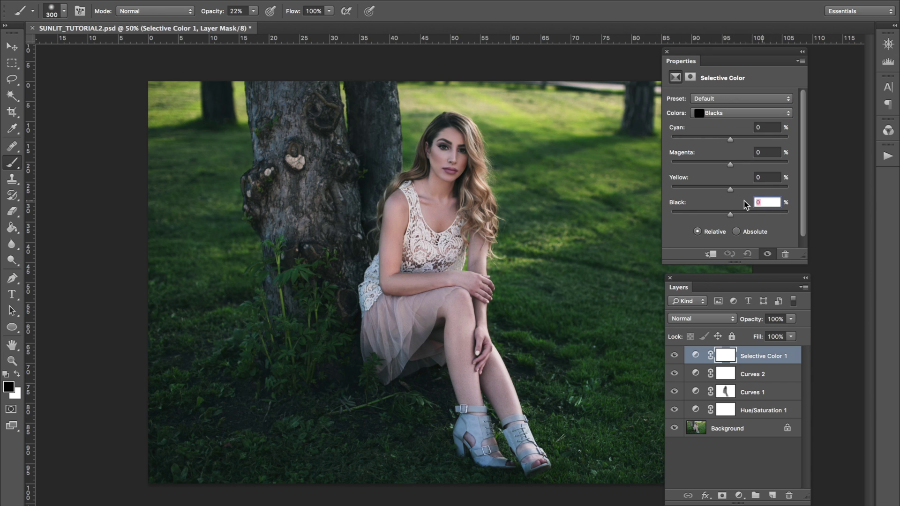
pyautogui.write('5')
# For the Neutrals in the Selective Color adjustment, set Cyan to -2%, Yellow to 8% and Black to 13%
pyautogui.click(723, 113)
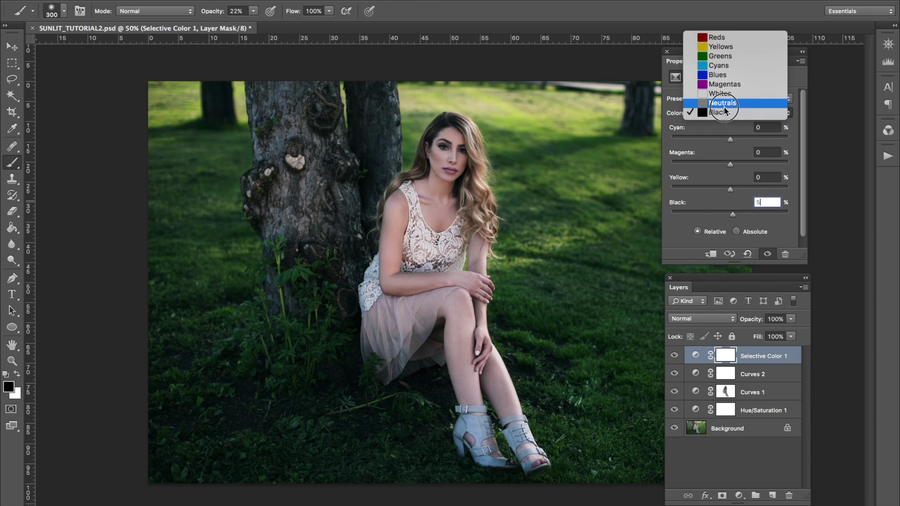
pyautogui.click(724, 104)
pyautogui.click(767, 127)
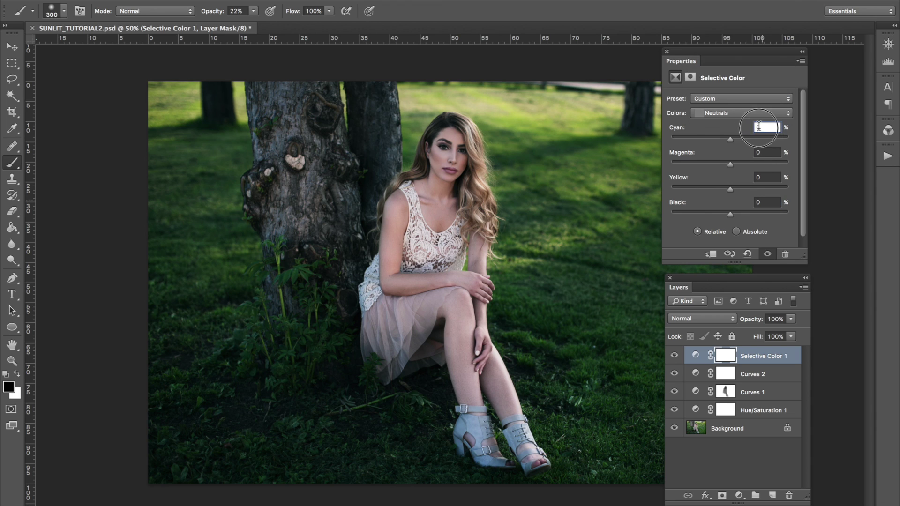
pyautogui.write('-2')
pyautogui.click(718, 113)
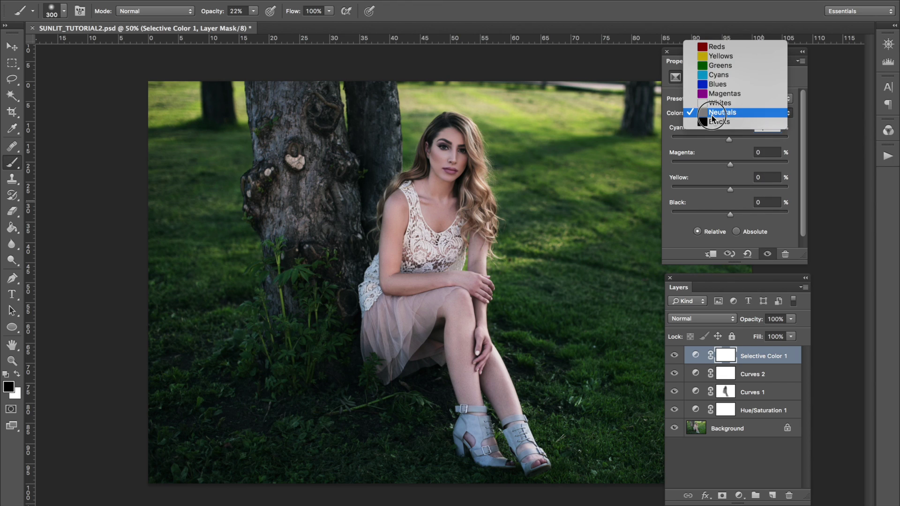
pyautogui.click(722, 113)
pyautogui.click(755, 177)
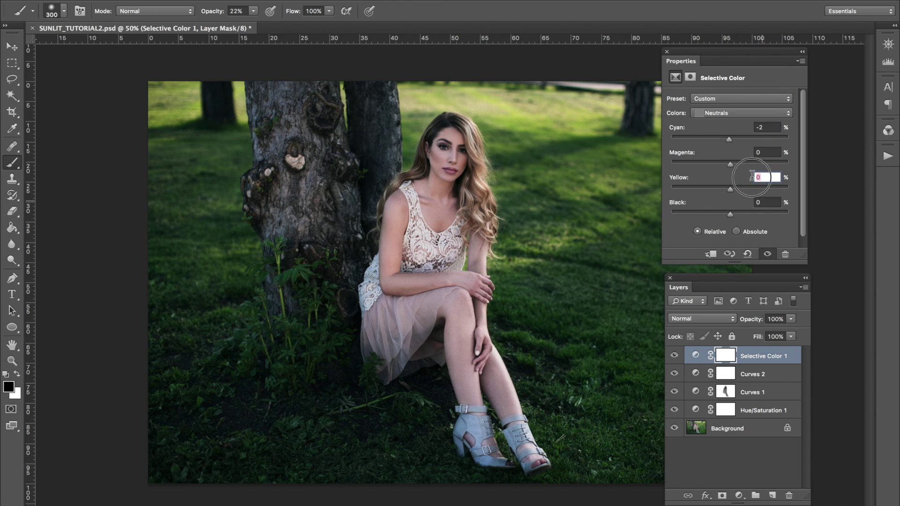
pyautogui.write('8')
pyautogui.click(770, 202)
pyautogui.write('13')
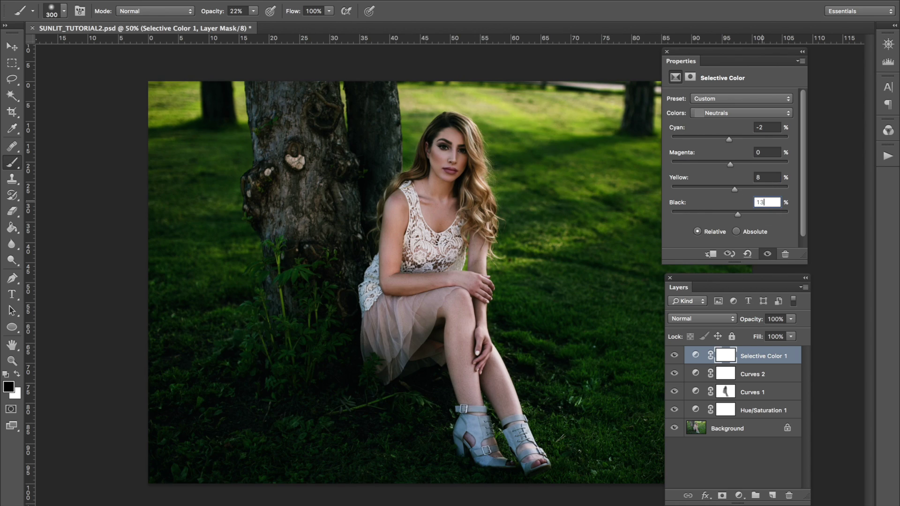
# Lower the Selective Color layer's opacity to 91%, comparing the photo with and without the layer
pyautogui.click(675, 356)
pyautogui.click(675, 356)
pyautogui.click(674, 356)
pyautogui.click(674, 356)
pyautogui.click(674, 356)
pyautogui.click(674, 356)
pyautogui.moveTo(758, 323); pyautogui.dragTo(752, 323)
pyautogui.click(674, 356)
pyautogui.click(675, 356)
pyautogui.click(674, 356)
pyautogui.click(674, 356)
# Add a Hue/Saturation adjustment layer above the Selective Color layer and set the Yellows' saturation to -49
pyautogui.click(190, 0)
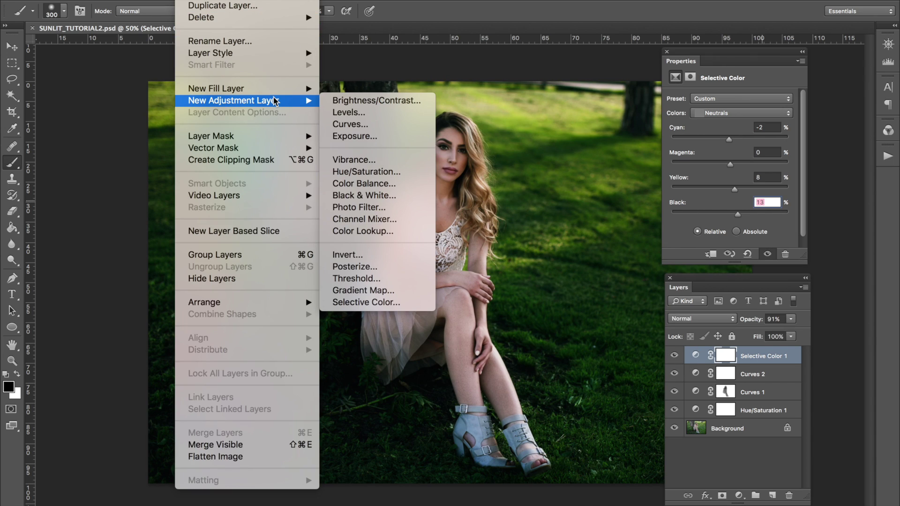
pyautogui.click(383, 173)
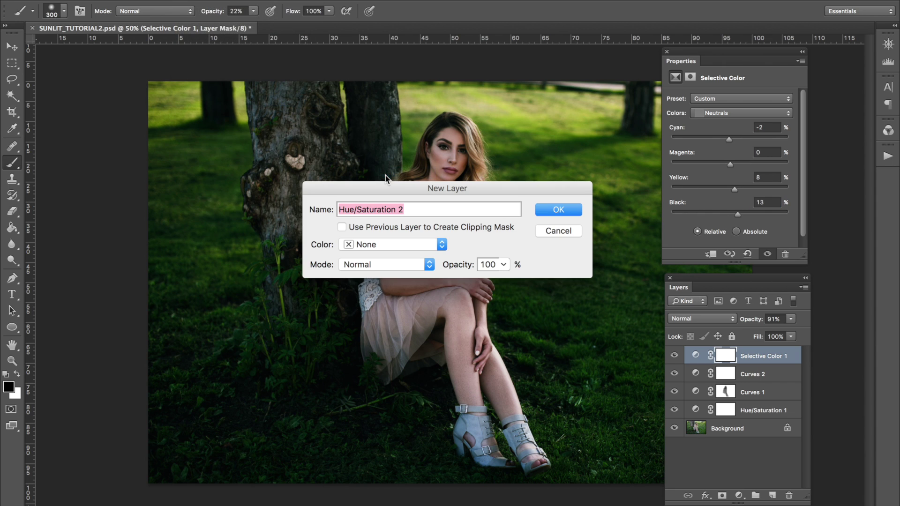
pyautogui.press('Return')
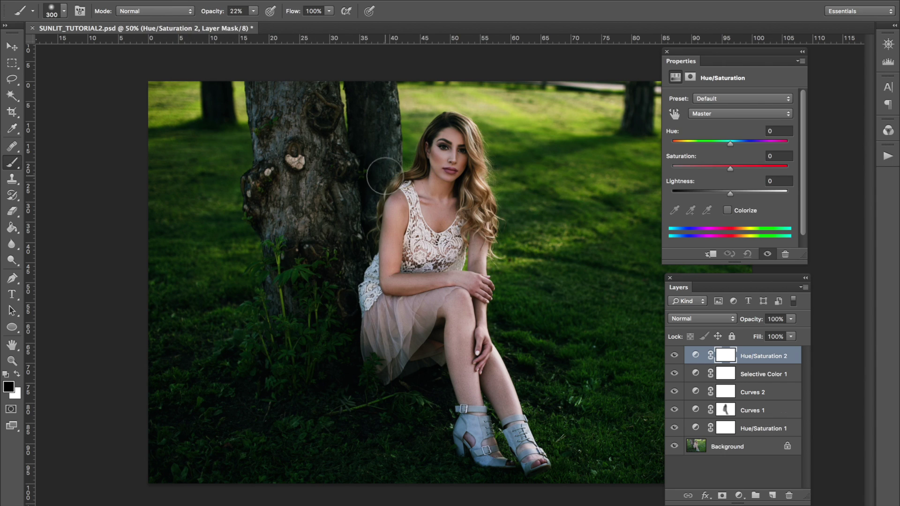
pyautogui.click(712, 113)
pyautogui.click(713, 113)
pyautogui.click(714, 113)
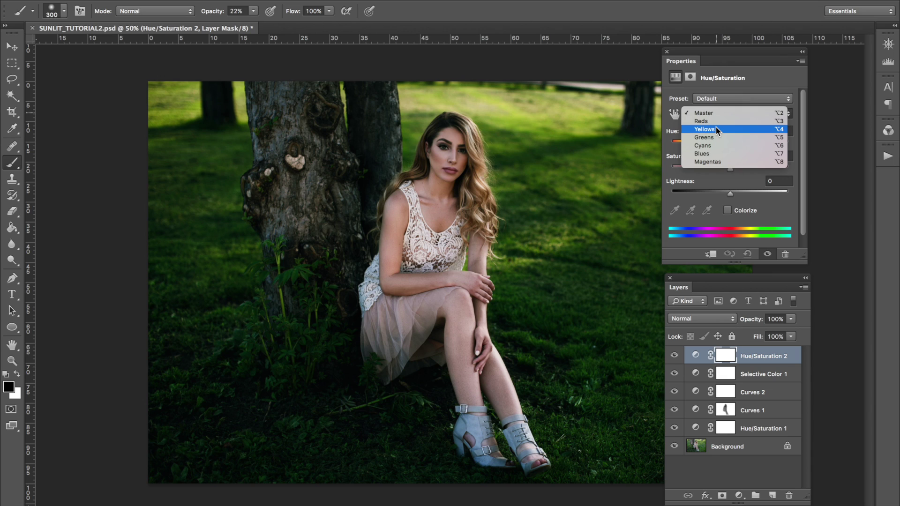
pyautogui.click(716, 128)
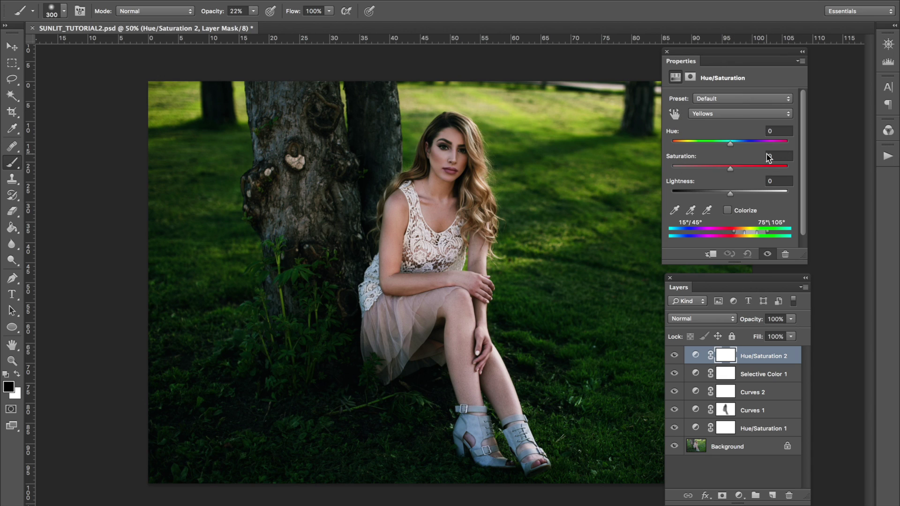
pyautogui.click(723, 114)
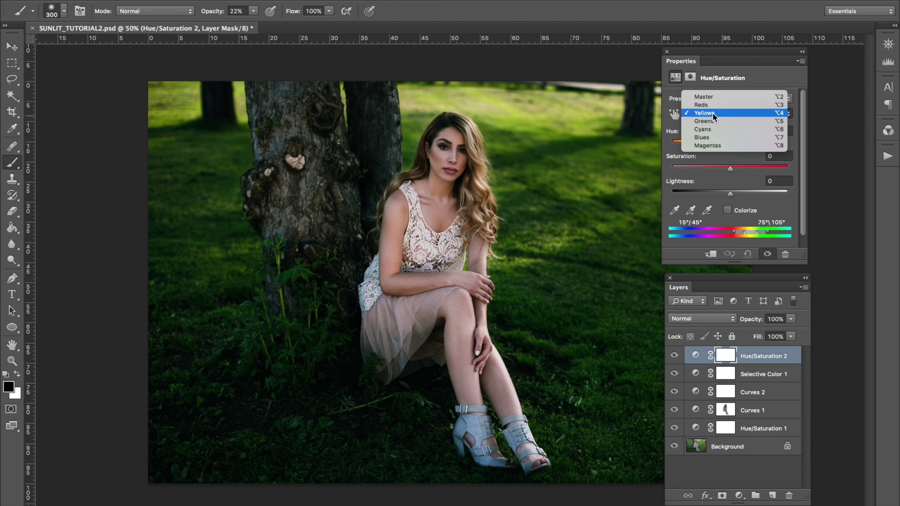
pyautogui.click(713, 112)
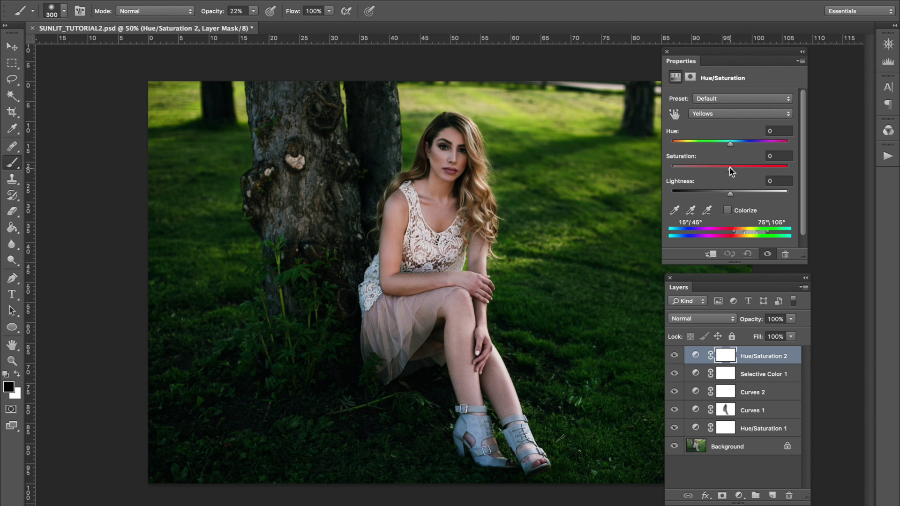
pyautogui.moveTo(730, 169); pyautogui.dragTo(702, 170)
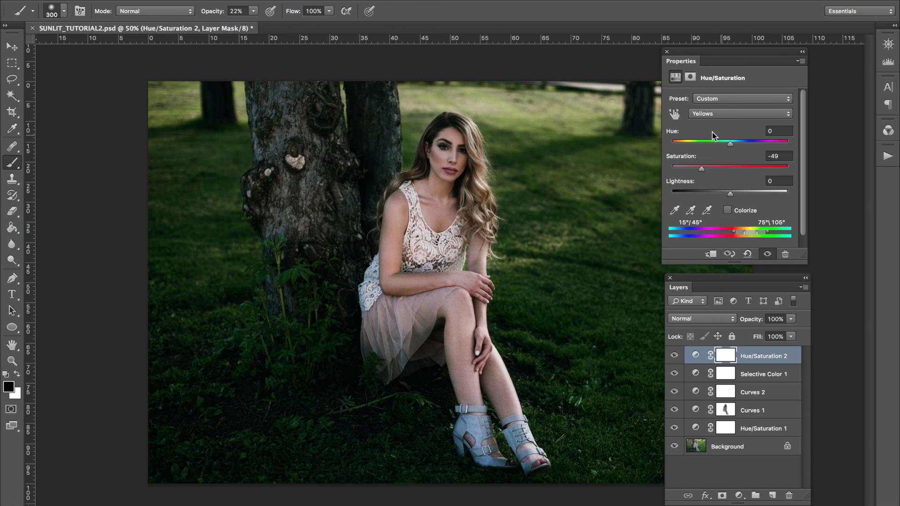
# Lower the Greens' saturation to -100 in the new Hue/Saturation adjustment
pyautogui.click(713, 117)
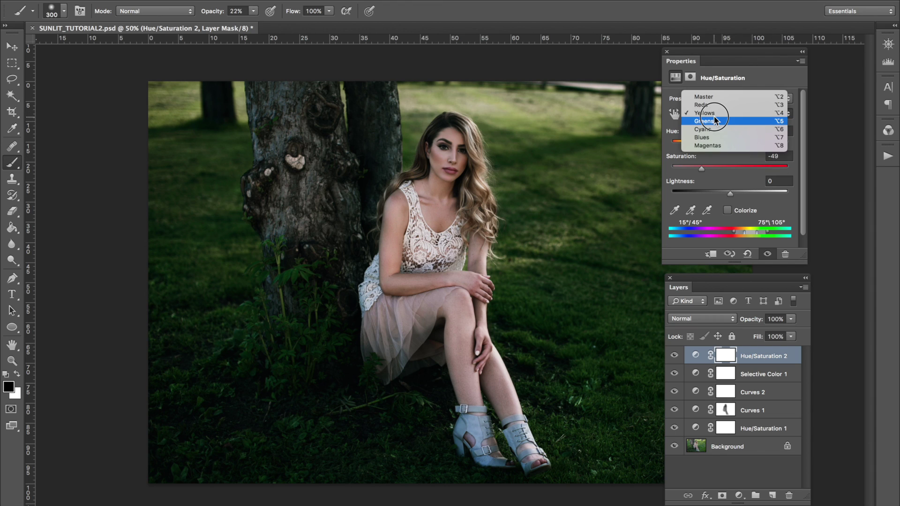
pyautogui.click(710, 121)
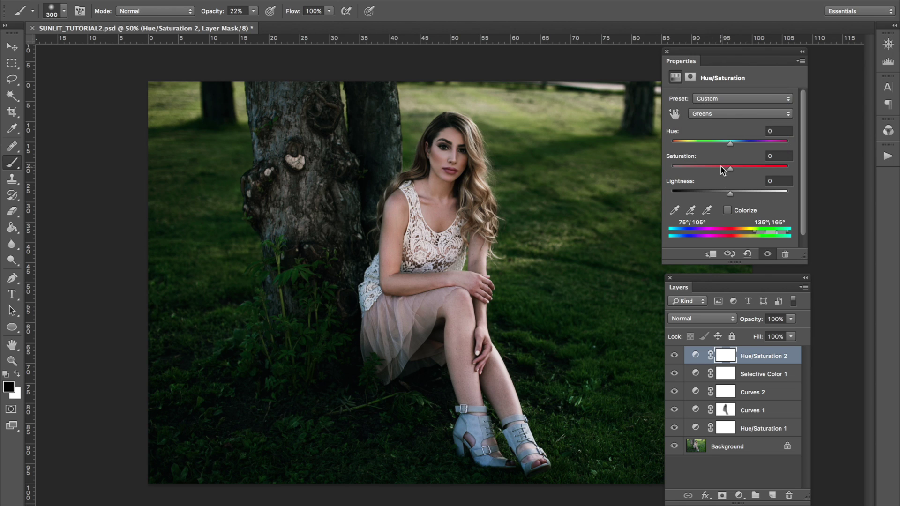
pyautogui.moveTo(730, 169); pyautogui.dragTo(664, 171)
# Set the Cyans' saturation to -5 in the new Hue/Saturation adjustment
pyautogui.click(721, 117)
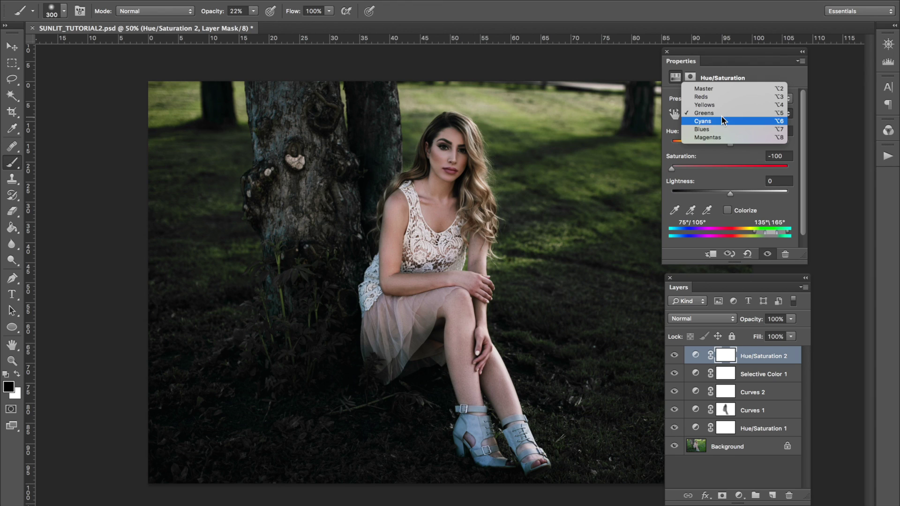
pyautogui.click(714, 121)
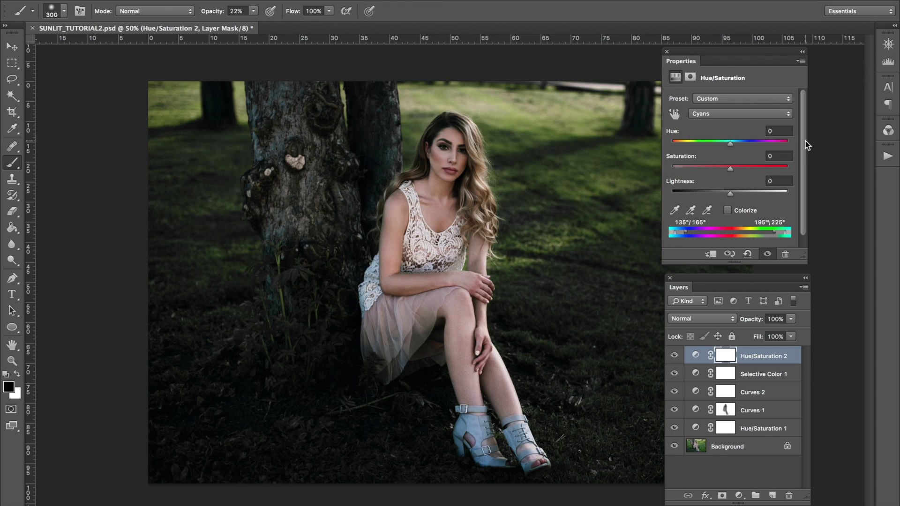
pyautogui.click(779, 155)
pyautogui.write('-5')
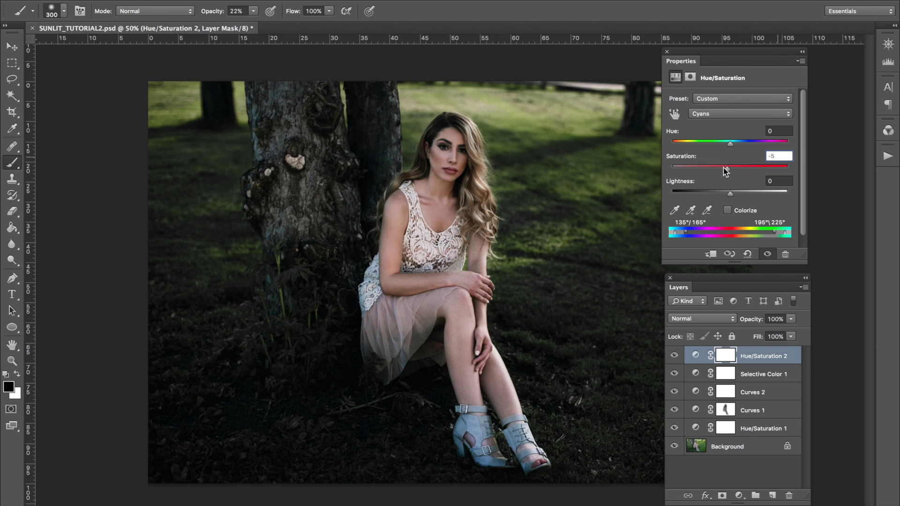
pyautogui.click(780, 131)
pyautogui.click(781, 156)
pyautogui.click(781, 130)
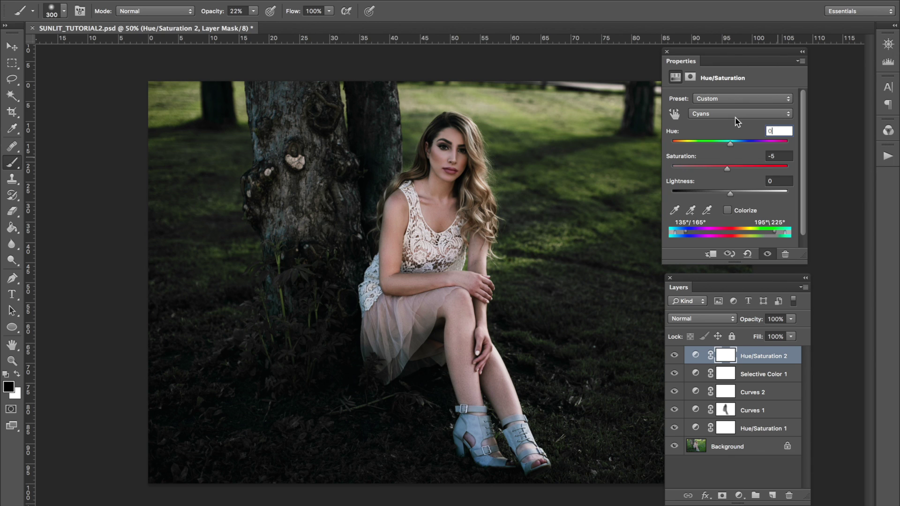
# Toggle the visibility of the upper adjustment layers to compare the photo with and without their effect
pyautogui.click(674, 371)
pyautogui.click(674, 371)
pyautogui.click(674, 372)
pyautogui.click(674, 372)
pyautogui.click(675, 363)
pyautogui.click(675, 363)
pyautogui.click(675, 363)
pyautogui.click(676, 363)
pyautogui.click(675, 363)
pyautogui.click(675, 363)
# Add a third Curves adjustment layer, raise its RGB black point to output 12 and add a shadow point at input 44, output 44
pyautogui.click(188, 0)
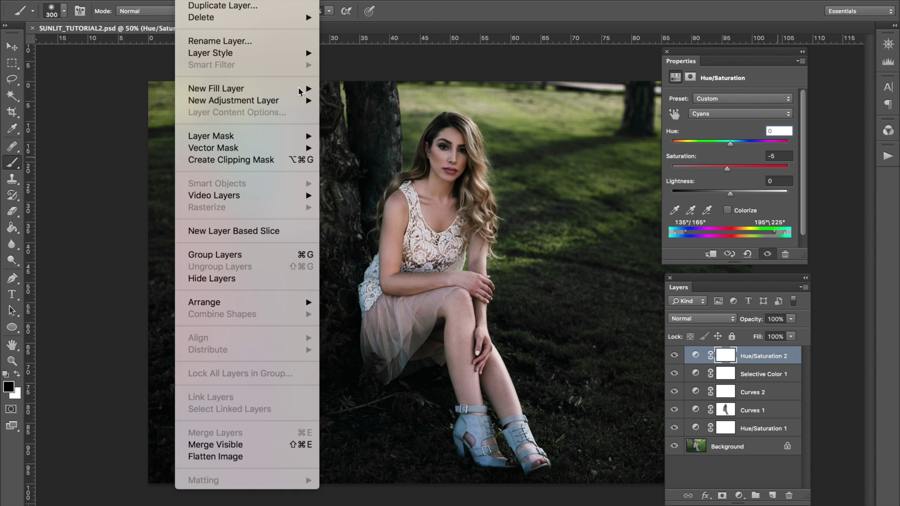
pyautogui.moveTo(302, 105)
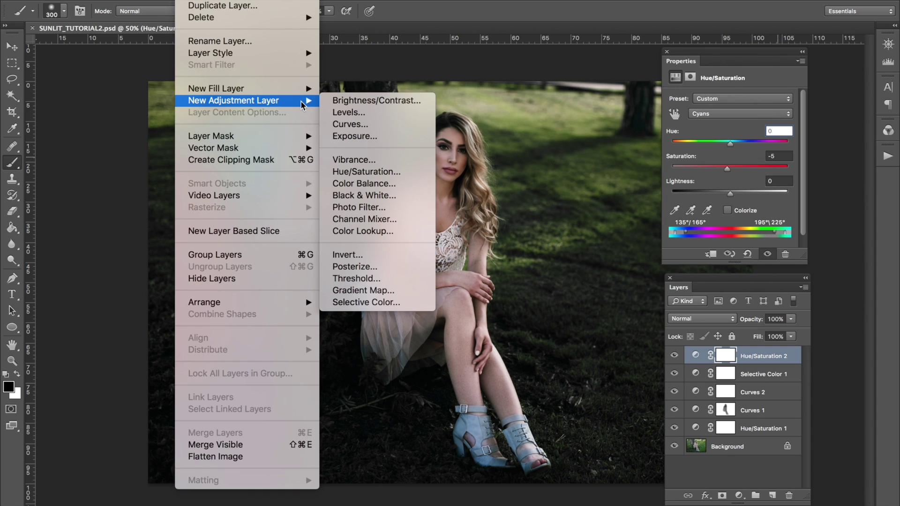
pyautogui.click(355, 127)
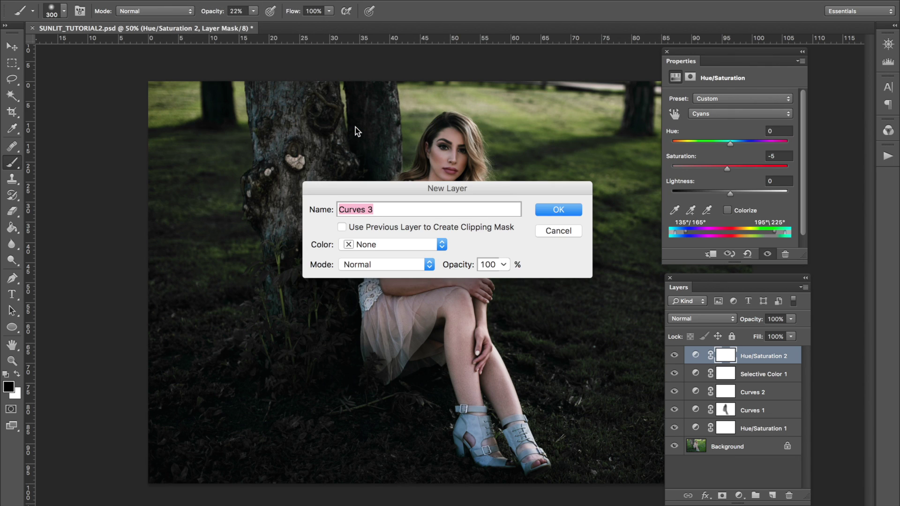
pyautogui.press('Return')
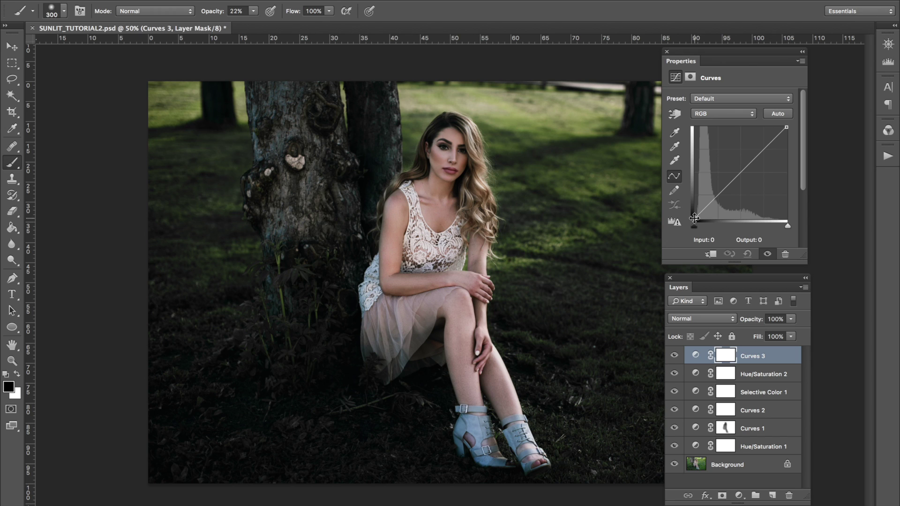
pyautogui.moveTo(694, 218); pyautogui.dragTo(693, 215)
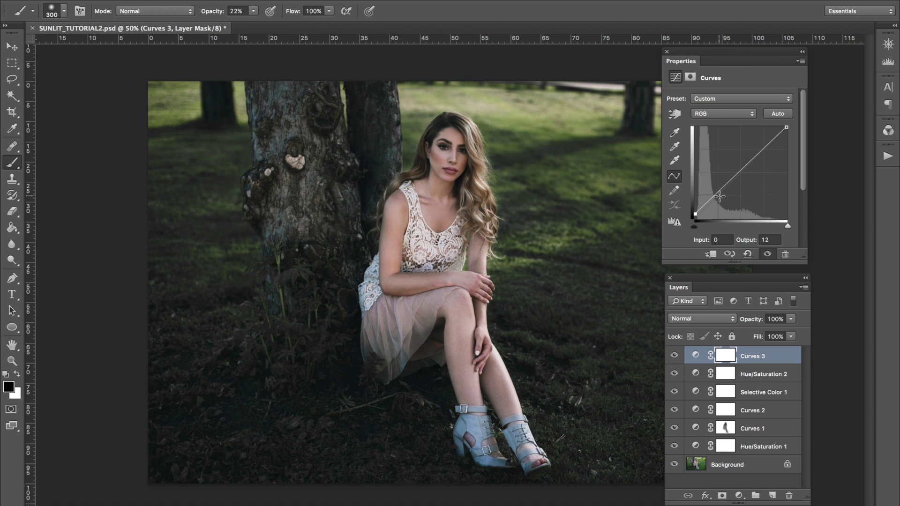
pyautogui.click(711, 202)
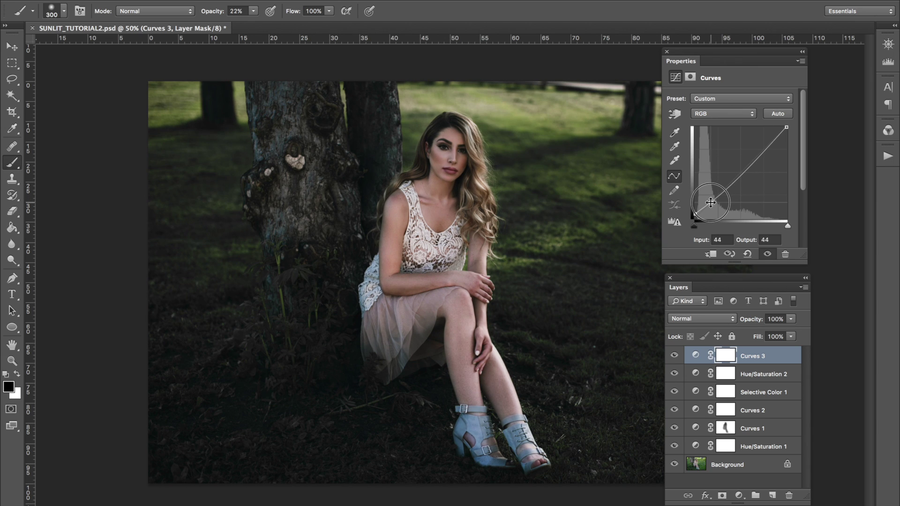
# Add a raised highlight point to the RGB curve, lower the white point to output 240, and compare the photo with and without the layer
pyautogui.click(756, 158)
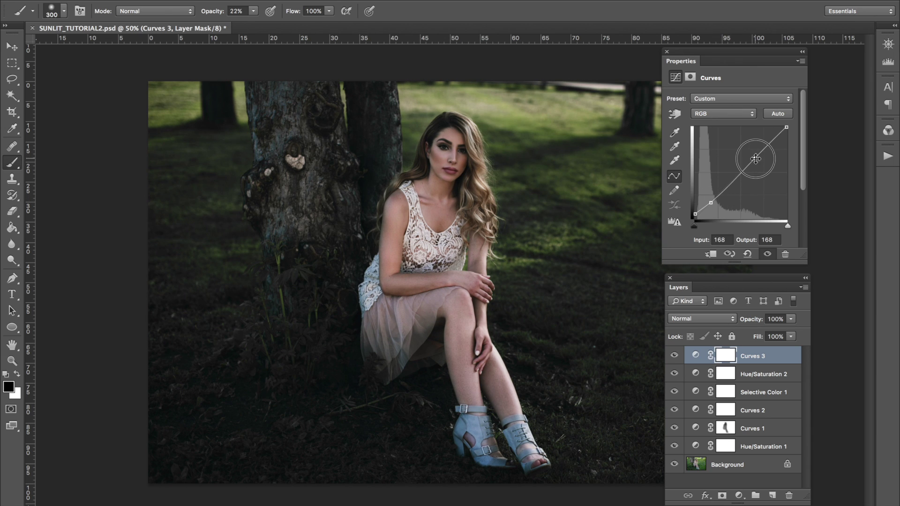
pyautogui.moveTo(755, 158); pyautogui.dragTo(790, 135)
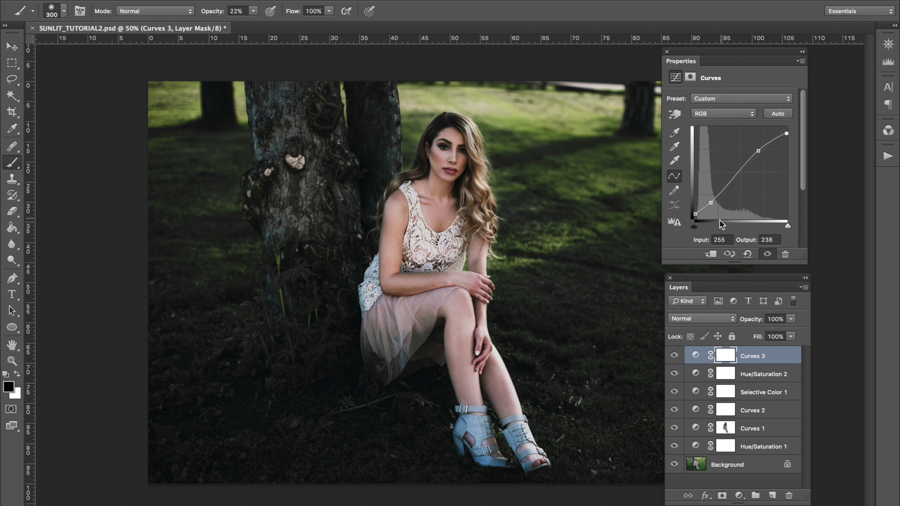
pyautogui.moveTo(710, 202); pyautogui.dragTo(711, 201)
pyautogui.click(787, 133)
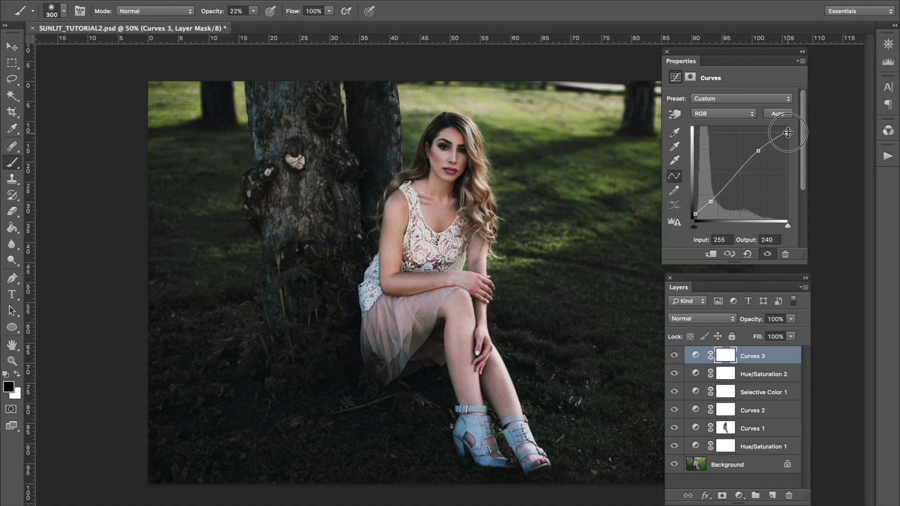
pyautogui.click(675, 356)
pyautogui.click(674, 356)
# Switch to the Red channel of the third Curves layer and add a point at input 77, output 80
pyautogui.click(707, 112)
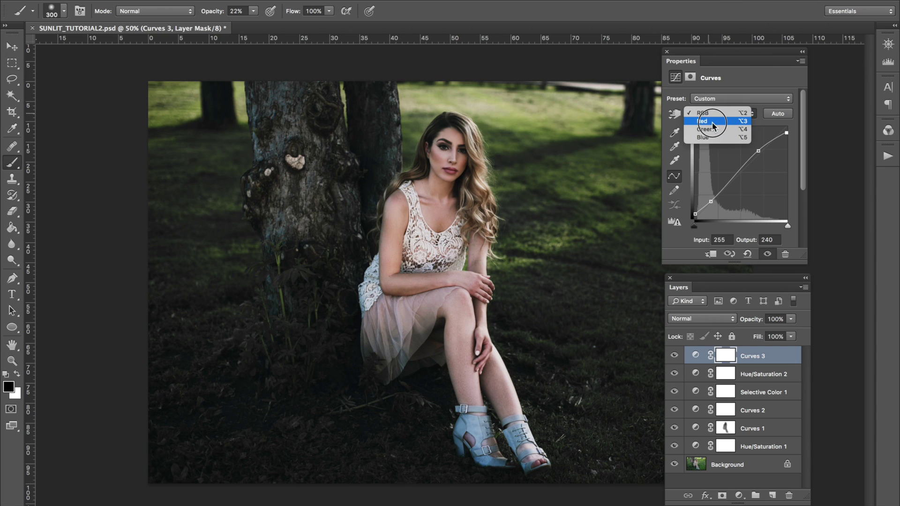
pyautogui.click(713, 123)
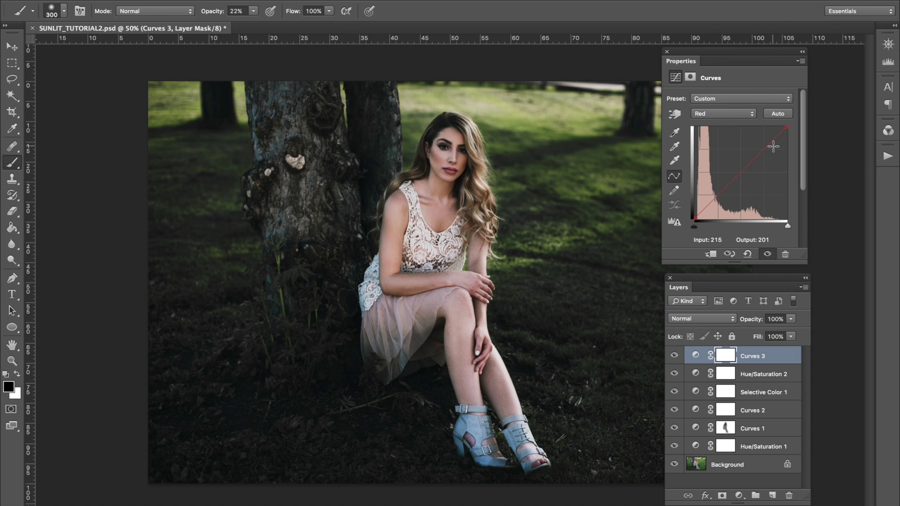
pyautogui.click(723, 190)
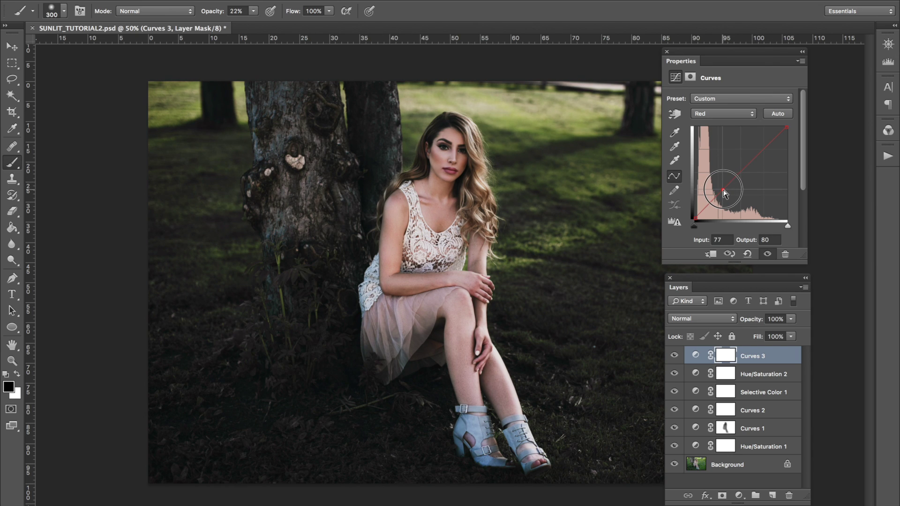
# Add a highlight point at input 187, output 186 to the Red curve and raise the lower point to output 82
pyautogui.click(761, 153)
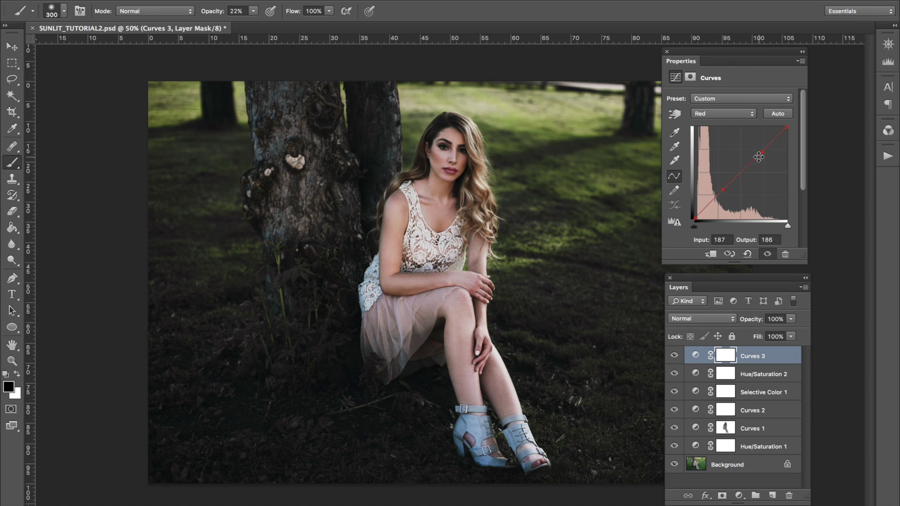
pyautogui.click(723, 190)
pyautogui.click(711, 278)
# Switch the third Curves layer to the Blue channel, lift the shadows slightly and add a highlight point at input 180, output 187
pyautogui.click(730, 115)
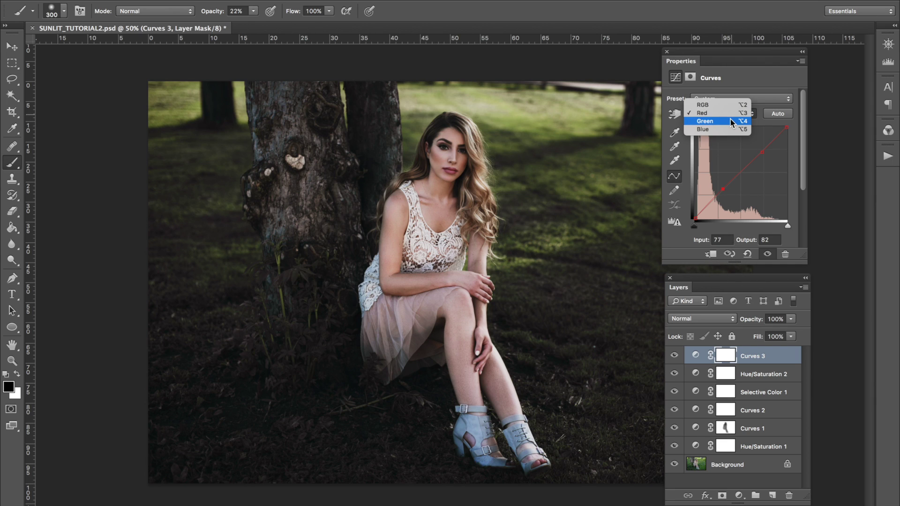
pyautogui.click(725, 129)
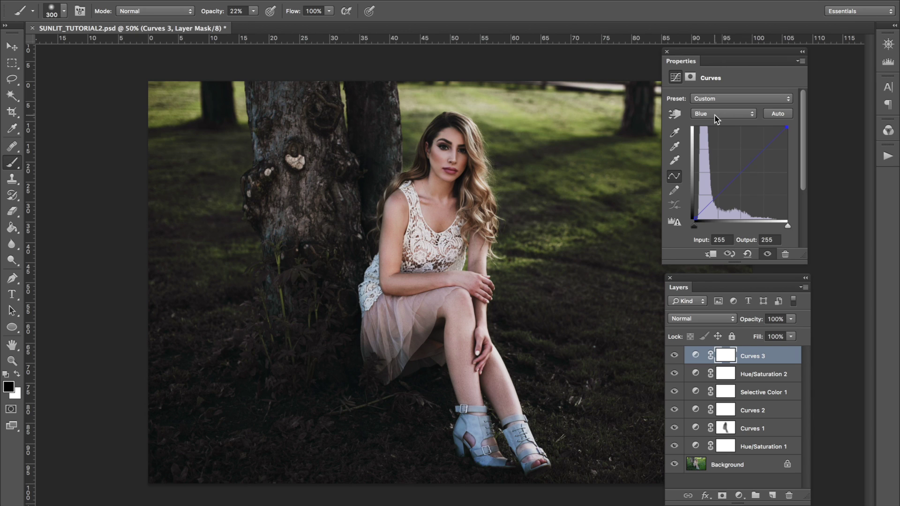
pyautogui.click(696, 217)
pyautogui.moveTo(696, 217); pyautogui.dragTo(698, 217)
pyautogui.click(712, 203)
pyautogui.moveTo(713, 203); pyautogui.dragTo(713, 203)
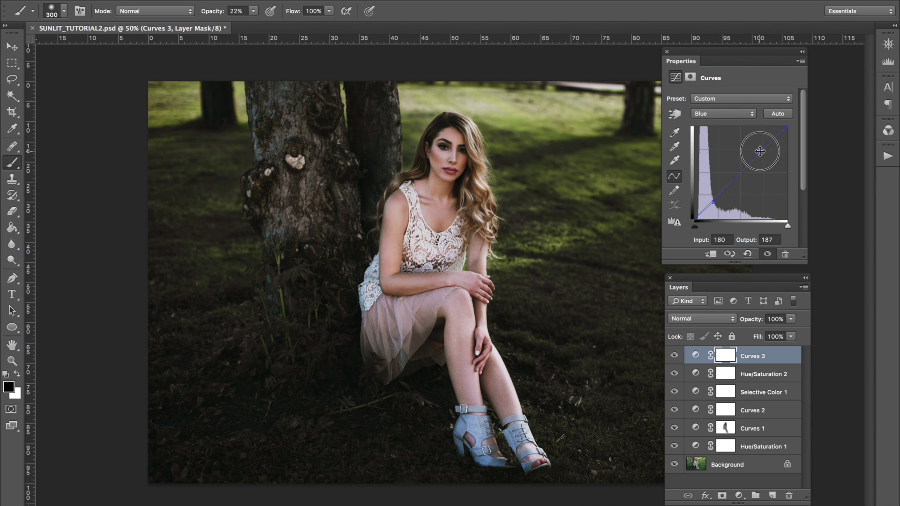
# Toggle the visibility of the third Curves layer to compare the photo with and without its colour shift
pyautogui.click(674, 355)
pyautogui.click(674, 356)
pyautogui.click(674, 356)
pyautogui.click(674, 356)
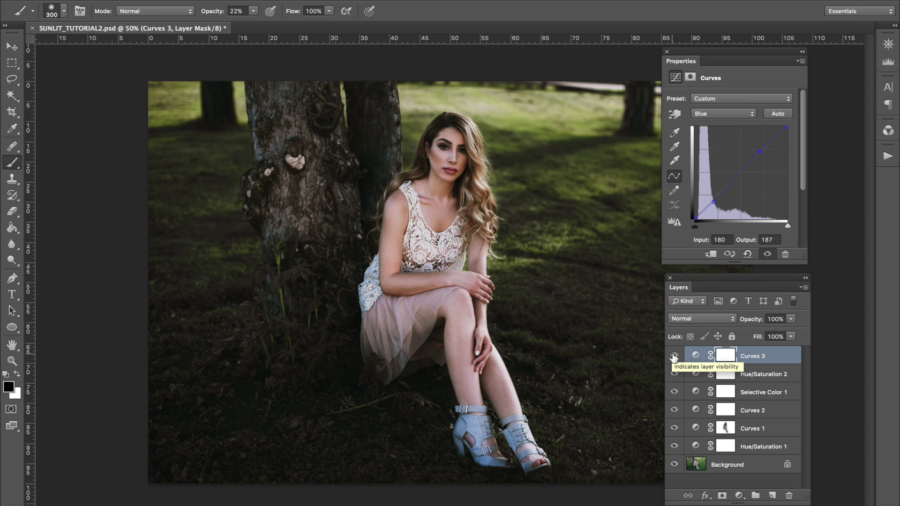
pyautogui.click(674, 356)
pyautogui.click(674, 355)
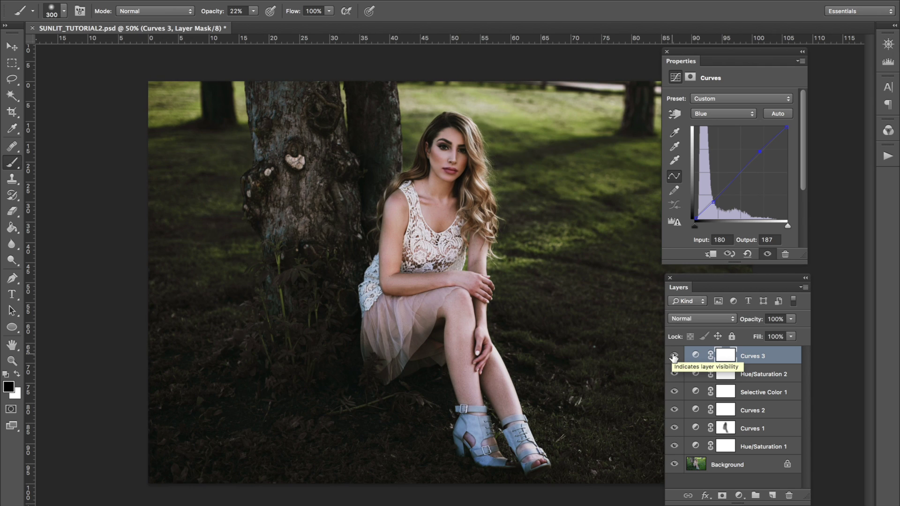
# Return the third Curves layer to its Red channel and set the layer's opacity to 62%
pyautogui.click(739, 114)
pyautogui.click(736, 105)
pyautogui.click(736, 111)
pyautogui.click(733, 106)
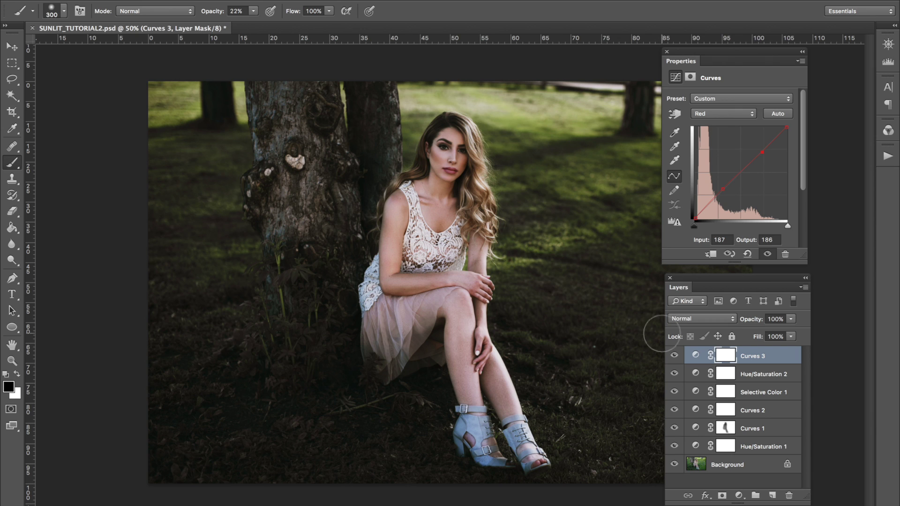
pyautogui.click(188, 0)
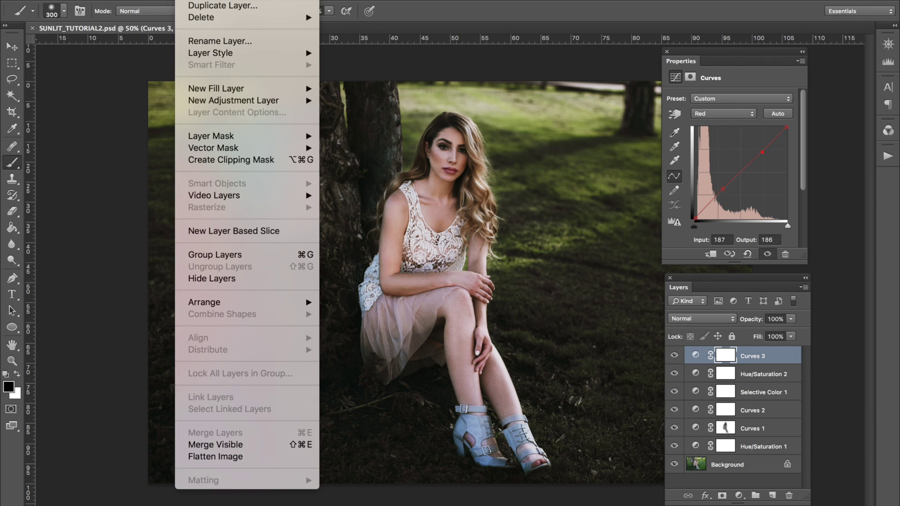
pyautogui.press('Escape')
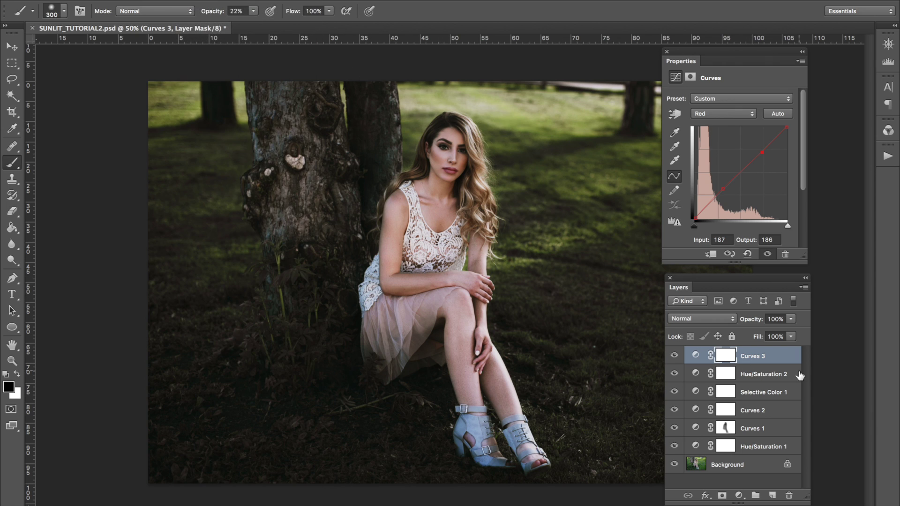
pyautogui.moveTo(754, 320); pyautogui.dragTo(733, 320)
# Add a fourth Curves adjustment layer with a raised RGB black point, shadow and highlight points, and the white point lowered to output 243
pyautogui.click(186, 0)
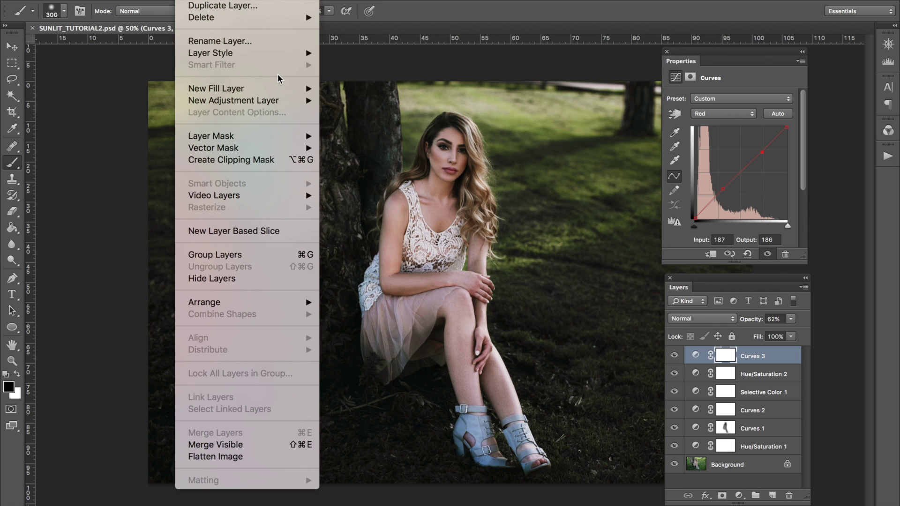
pyautogui.moveTo(279, 102)
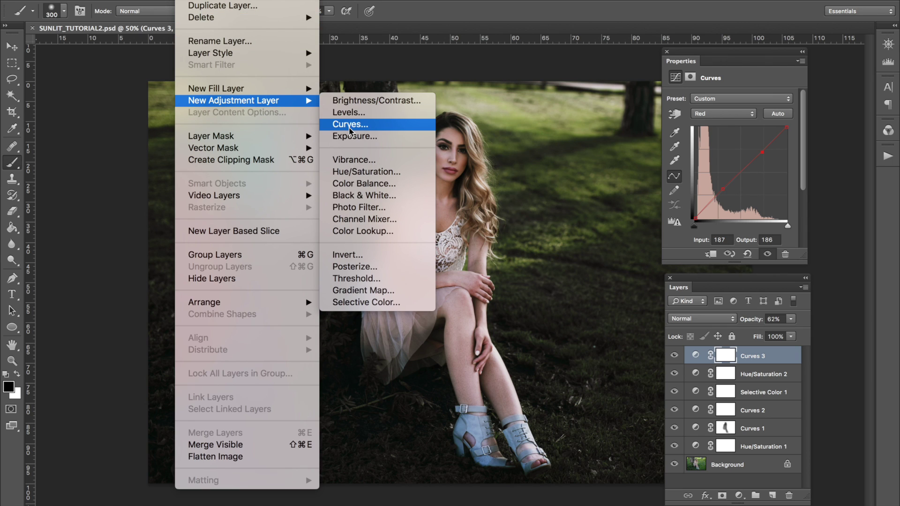
pyautogui.click(350, 127)
pyautogui.press('Return')
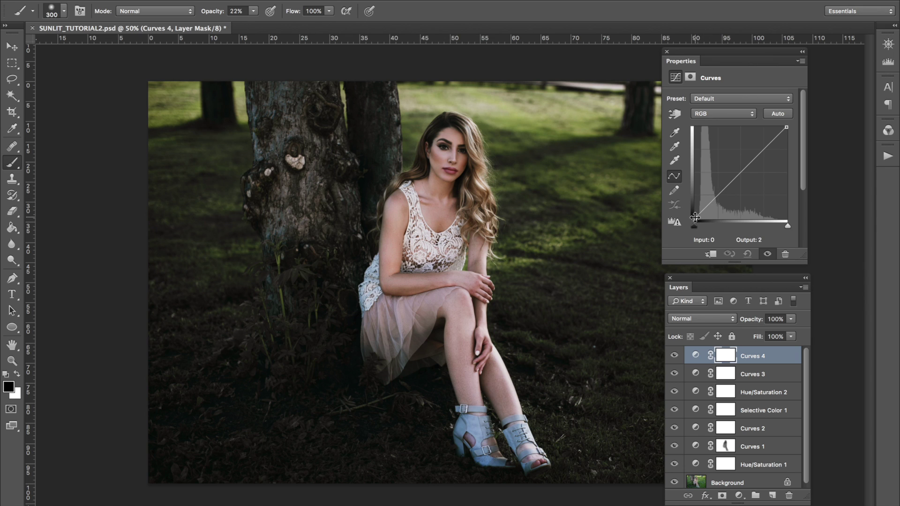
pyautogui.moveTo(695, 217); pyautogui.dragTo(749, 161)
pyautogui.moveTo(787, 128); pyautogui.dragTo(797, 137)
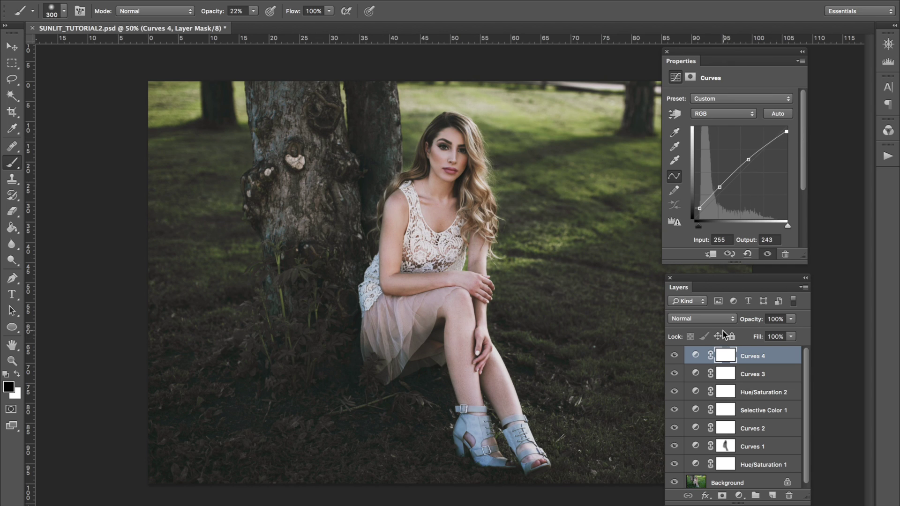
# Compare the photo with and without the fourth Curves layer and set its opacity to 89%
pyautogui.click(674, 356)
pyautogui.click(675, 356)
pyautogui.click(674, 356)
pyautogui.click(674, 356)
pyautogui.click(675, 356)
pyautogui.click(674, 355)
pyautogui.moveTo(752, 320); pyautogui.dragTo(750, 320)
# Add a gradient fill layer using the custom golden-yellow to transparent gradient preset
pyautogui.click(197, 1)
pyautogui.moveTo(270, 99)
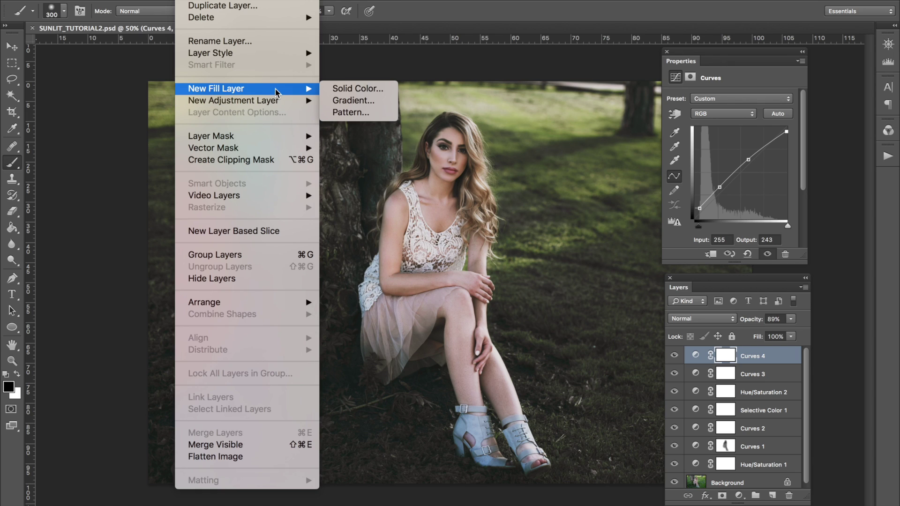
pyautogui.click(356, 100)
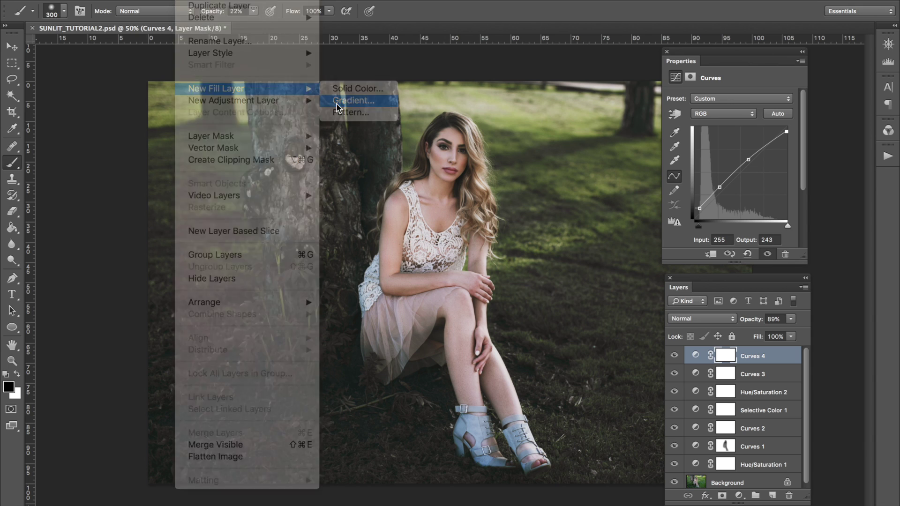
pyautogui.press('Return')
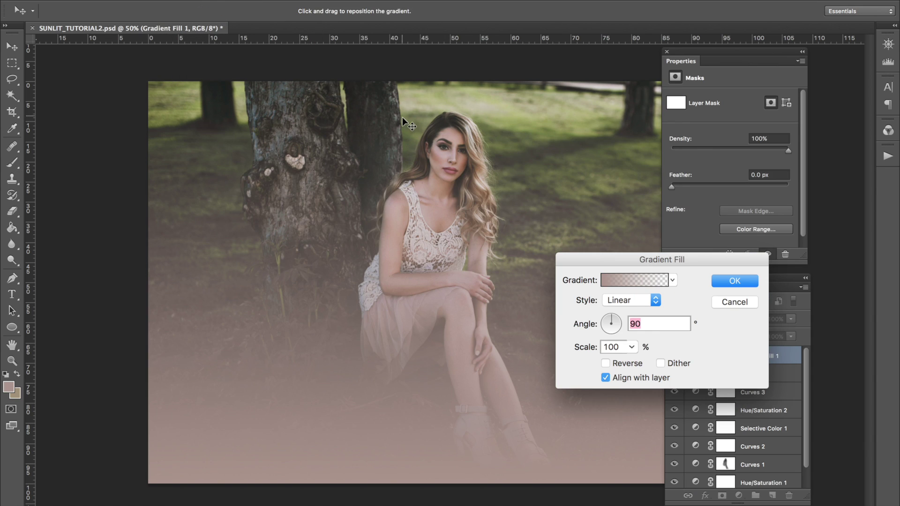
pyautogui.click(638, 281)
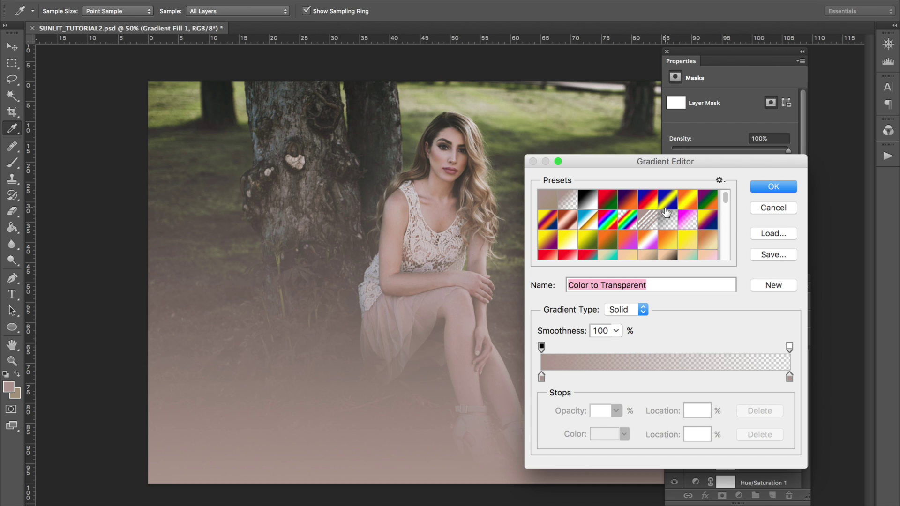
pyautogui.scroll(-10, 665, 221)
pyautogui.click(539, 258)
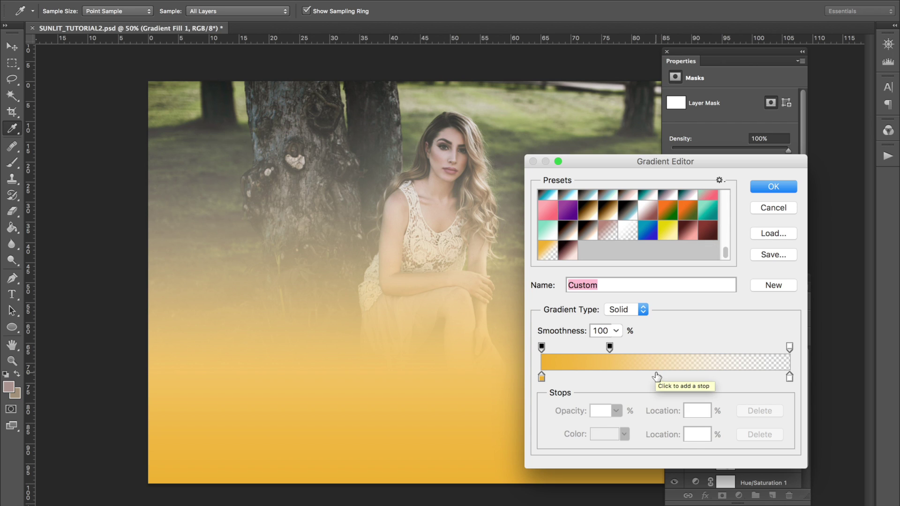
pyautogui.click(764, 187)
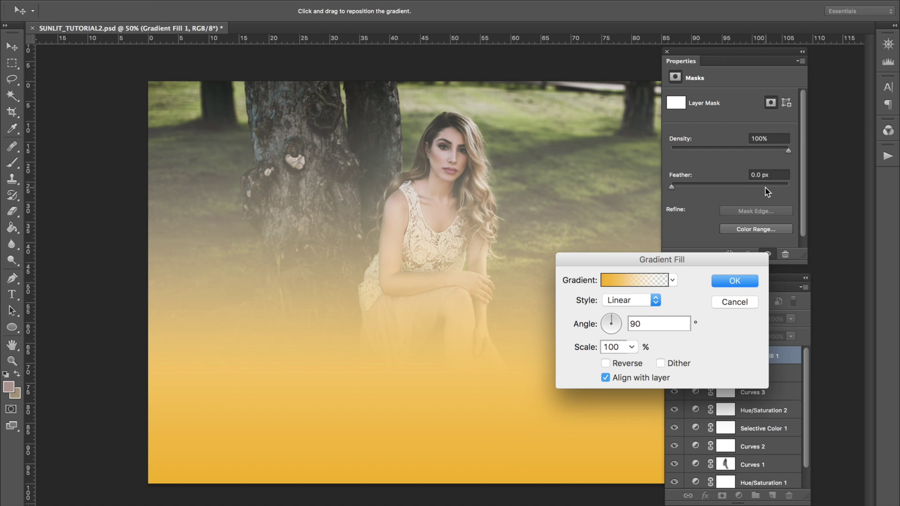
# Set the gradient fill's style to Radial and its scale to 289%
pyautogui.click(628, 300)
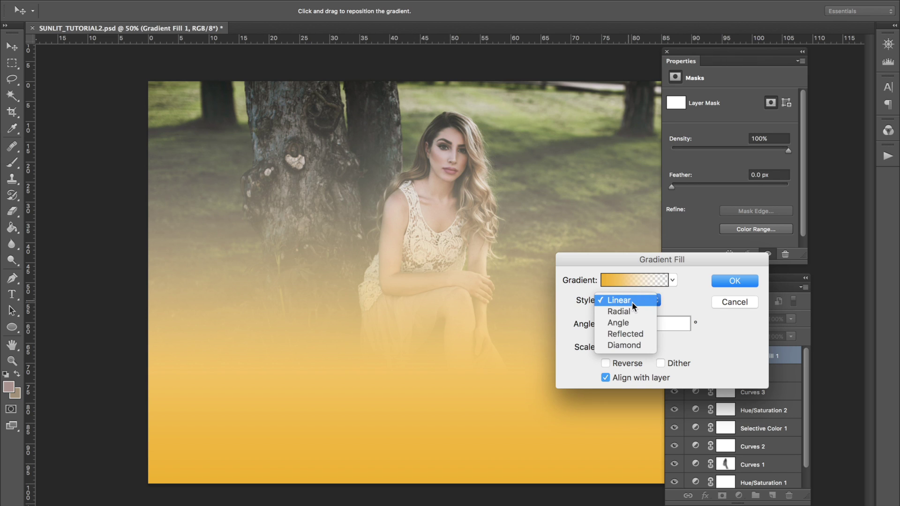
pyautogui.click(631, 311)
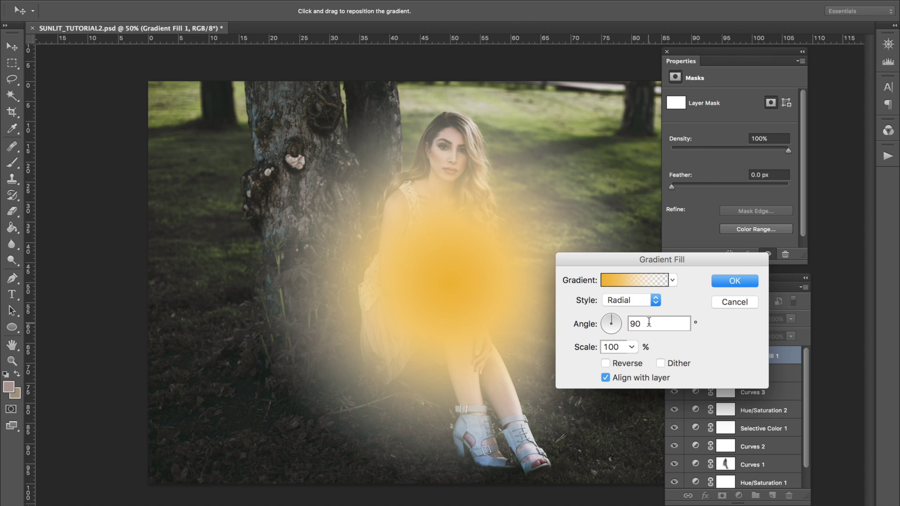
pyautogui.click(583, 348)
pyautogui.write('289')
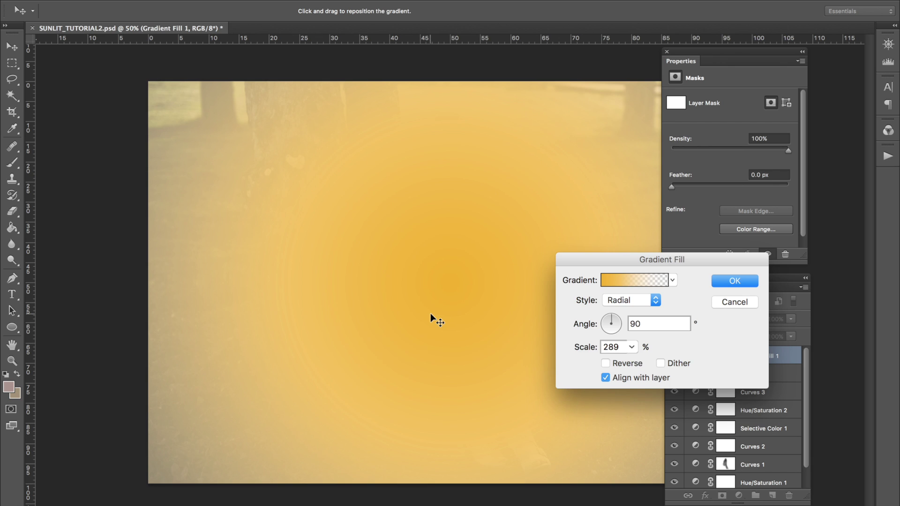
# Reposition the radial glow to the upper edge of the photo above the tree, accept the gradient fill and reactivate the Brush tool
pyautogui.moveTo(372, 127); pyautogui.dragTo(347, 52)
pyautogui.moveTo(424, 235); pyautogui.dragTo(441, 190)
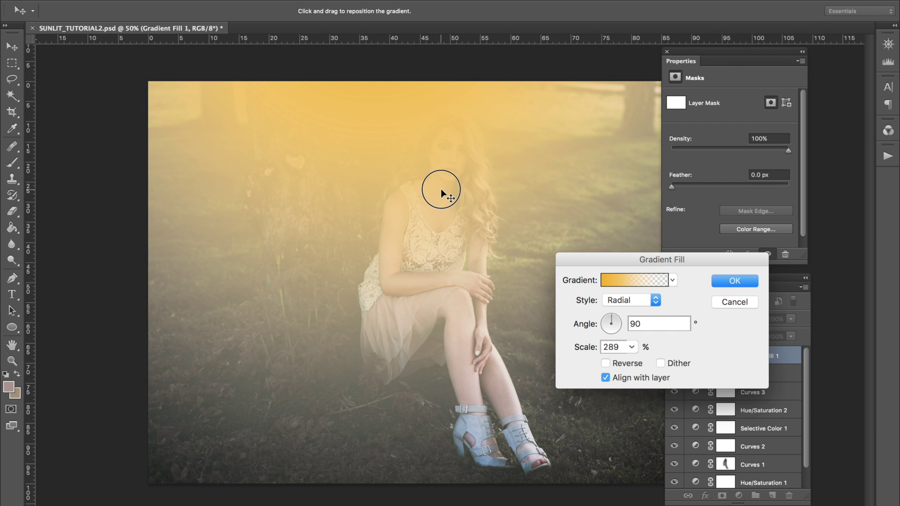
pyautogui.moveTo(438, 203)
pyautogui.mouseDown()
pyautogui.moveTo(416, 139)
pyautogui.moveTo(393, 175)
pyautogui.moveTo(424, 242)
pyautogui.moveTo(437, 223)
pyautogui.moveTo(442, 234)
pyautogui.moveTo(435, 218)
pyautogui.moveTo(445, 206)
pyautogui.mouseUp()
pyautogui.press('Return')
pyautogui.press('b')
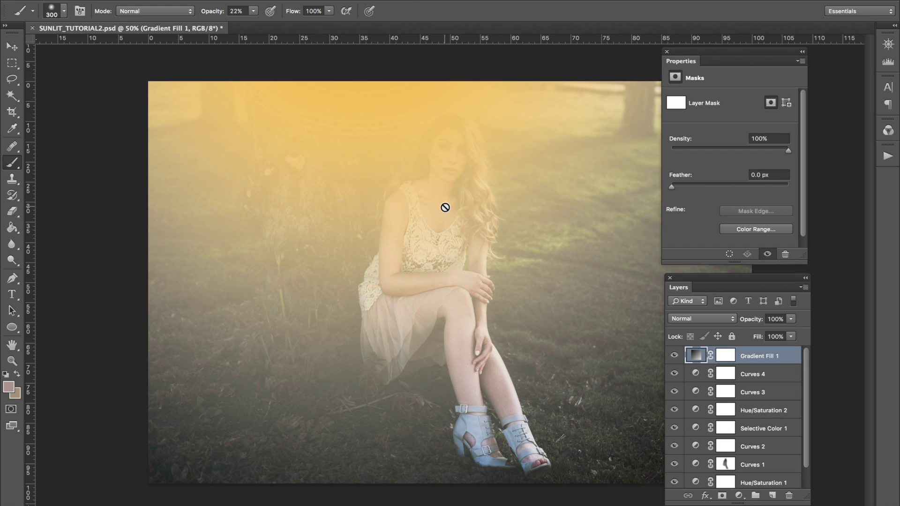
# Set the gradient fill layer's blend mode to Screen and its opacity to 73%
pyautogui.click(695, 319)
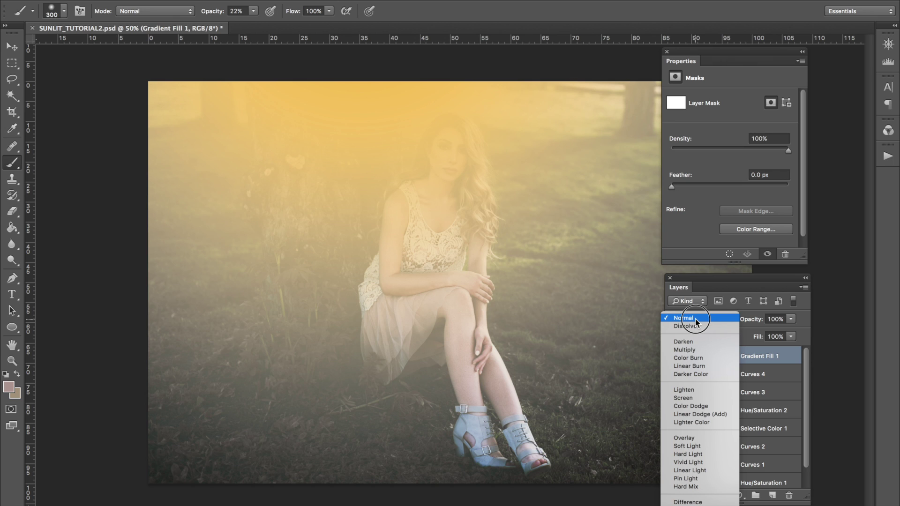
pyautogui.click(694, 399)
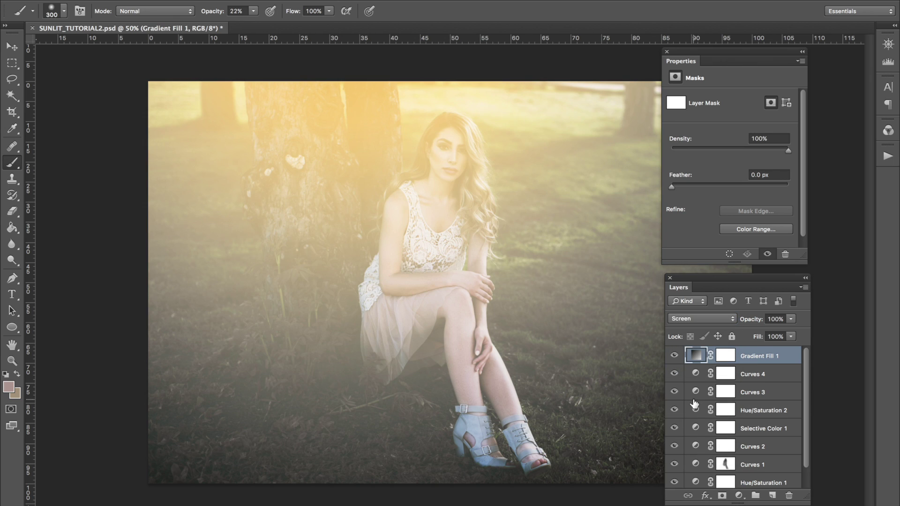
pyautogui.click(753, 322)
pyautogui.moveTo(753, 323); pyautogui.dragTo(737, 324)
# Toggle the gradient fill layer's visibility to compare the photo with and without the golden glow
pyautogui.click(675, 356)
pyautogui.click(675, 356)
pyautogui.click(676, 356)
pyautogui.click(675, 356)
pyautogui.click(675, 356)
pyautogui.click(675, 356)
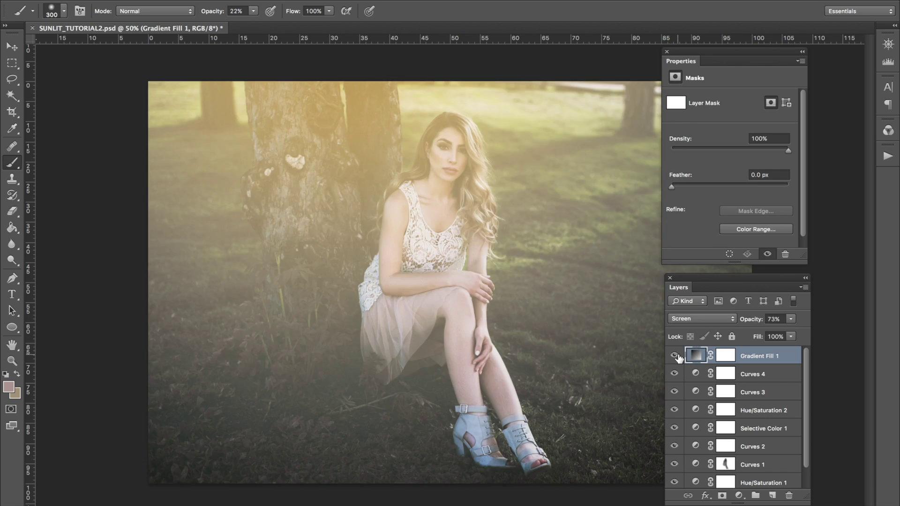
pyautogui.click(677, 357)
pyautogui.click(677, 357)
# Reopen the gradient fill's settings to check the glow's placement, accept them and compare the photo with and without the layer
pyautogui.doubleClick(696, 357)
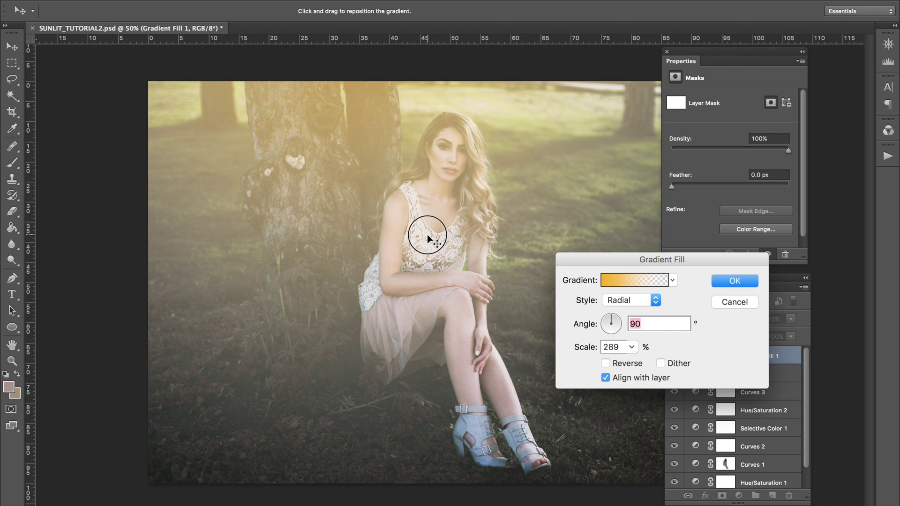
pyautogui.click(735, 281)
pyautogui.click(676, 357)
pyautogui.click(676, 357)
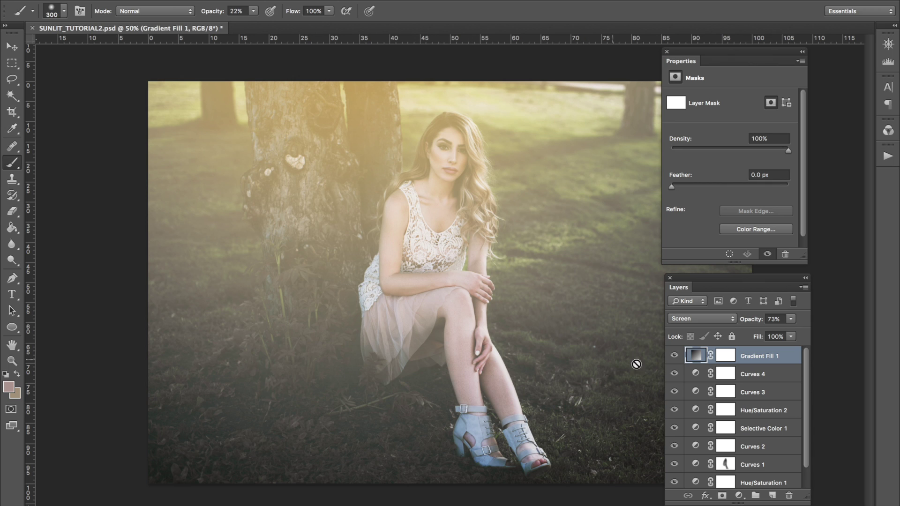
pyautogui.click(674, 356)
pyautogui.click(674, 355)
# Add a fifth Curves adjustment layer with RGB points at input 150, output 153 and input 75, output 57
pyautogui.click(187, 0)
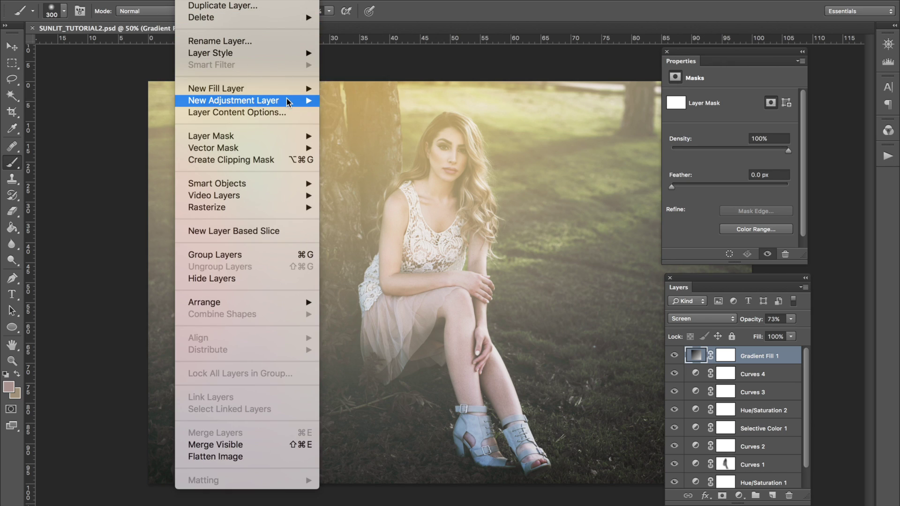
pyautogui.moveTo(287, 101)
pyautogui.click(356, 122)
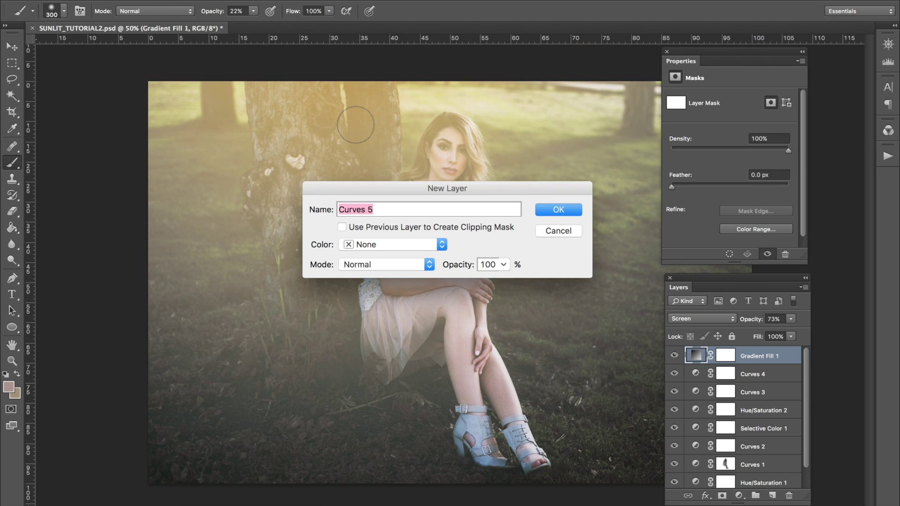
pyautogui.press('Return')
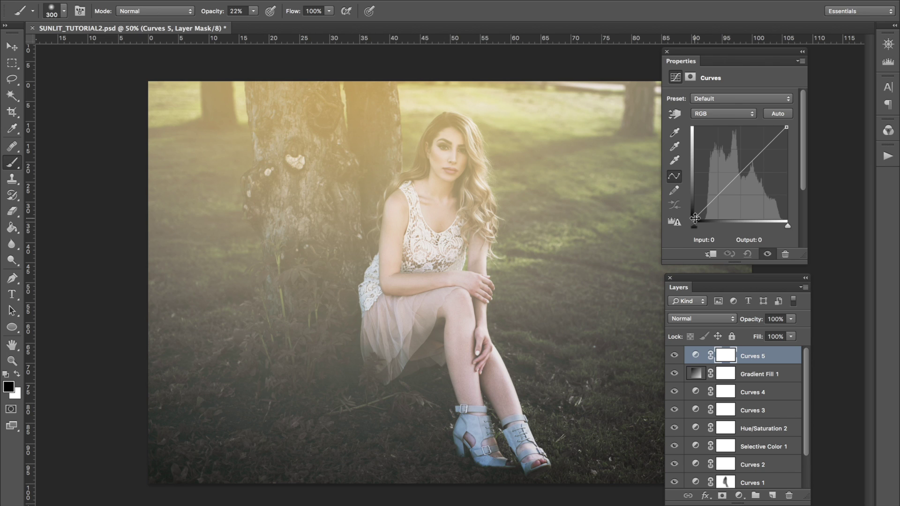
pyautogui.moveTo(706, 207); pyautogui.dragTo(720, 201)
pyautogui.moveTo(749, 168); pyautogui.dragTo(749, 163)
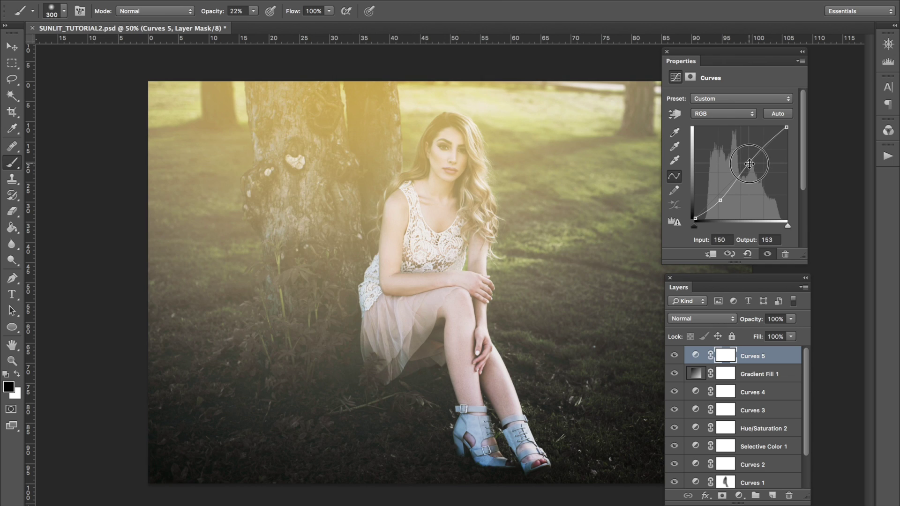
pyautogui.moveTo(720, 200); pyautogui.dragTo(722, 198)
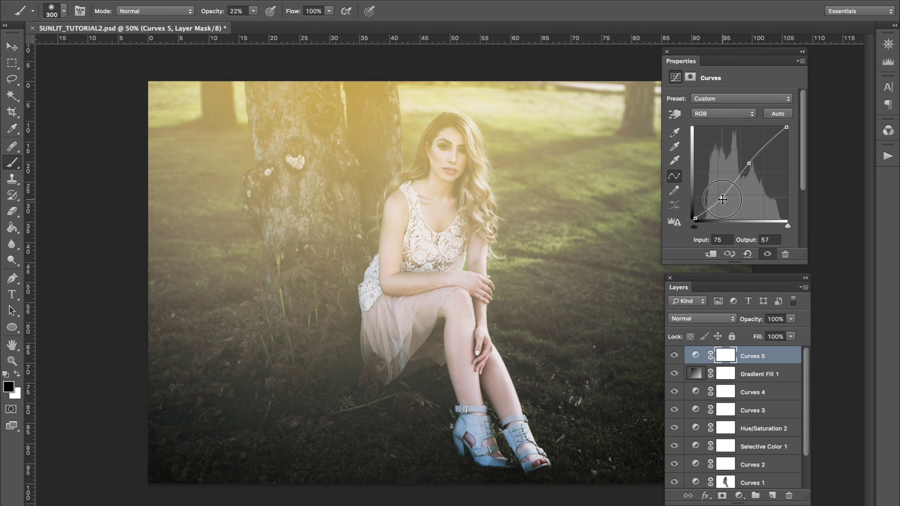
# Compare the photo with and without the fifth Curves layer, raise its black point slightly and move the shadow point to input 67, output 50
pyautogui.click(675, 356)
pyautogui.click(675, 356)
pyautogui.moveTo(694, 218); pyautogui.dragTo(695, 215)
pyautogui.click(722, 200)
pyautogui.moveTo(721, 199)
pyautogui.mouseDown()
pyautogui.moveTo(696, 217)
pyautogui.moveTo(717, 203)
pyautogui.mouseUp()
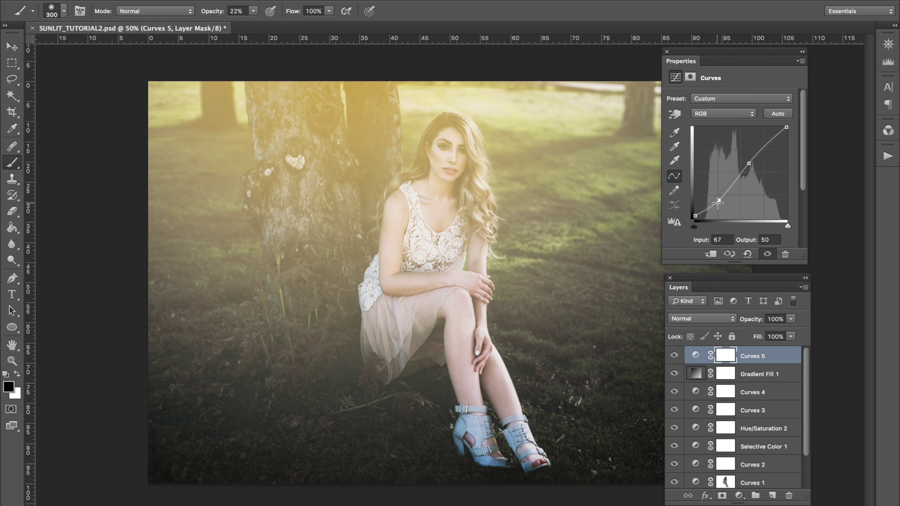
# Move the fifth Curves layer's RGB highlight point to input 160, output 167, and lower the Blue channel's white point to output 239
pyautogui.moveTo(749, 163); pyautogui.dragTo(752, 162)
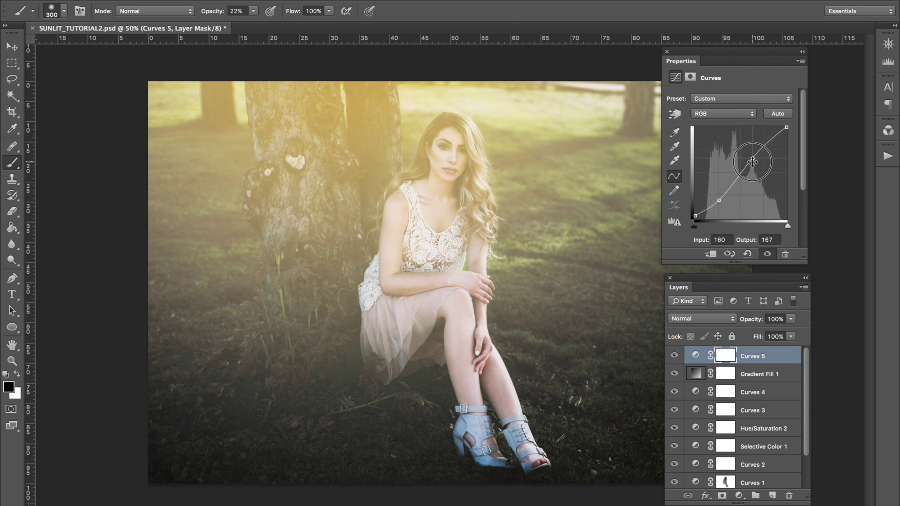
pyautogui.click(734, 115)
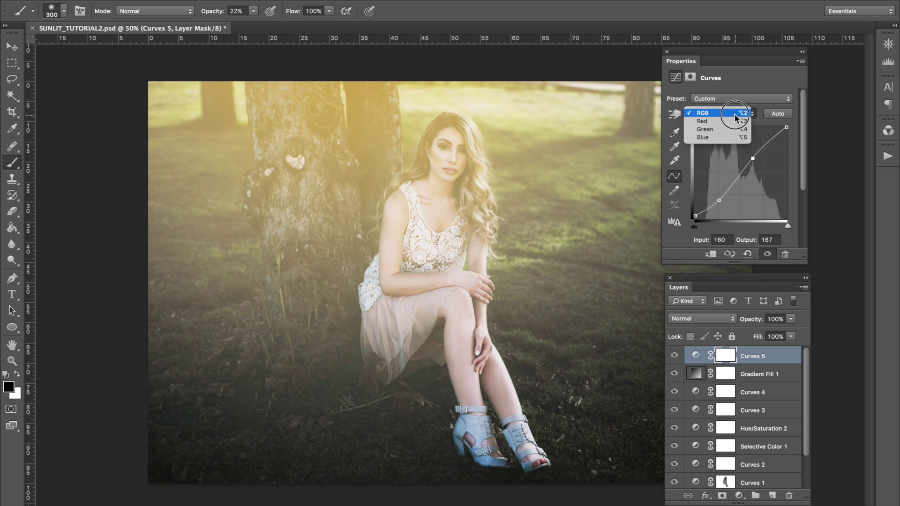
pyautogui.click(722, 137)
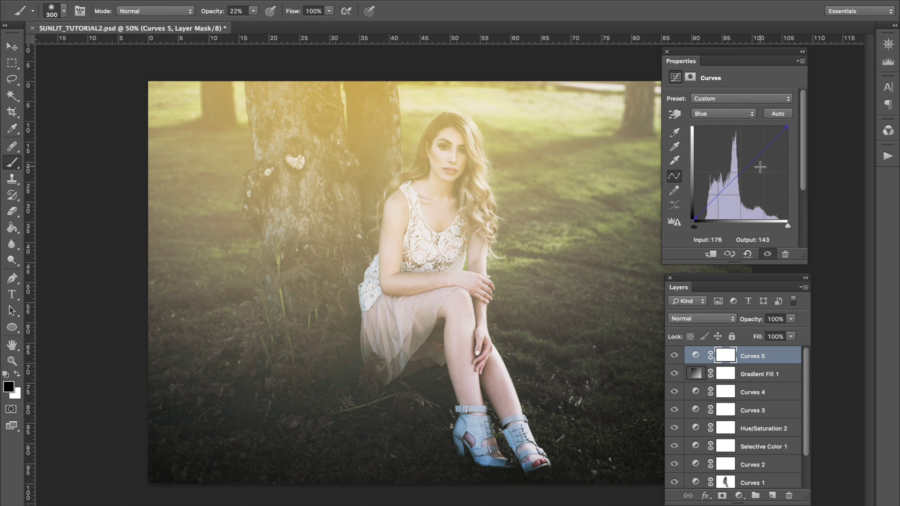
pyautogui.click(788, 129)
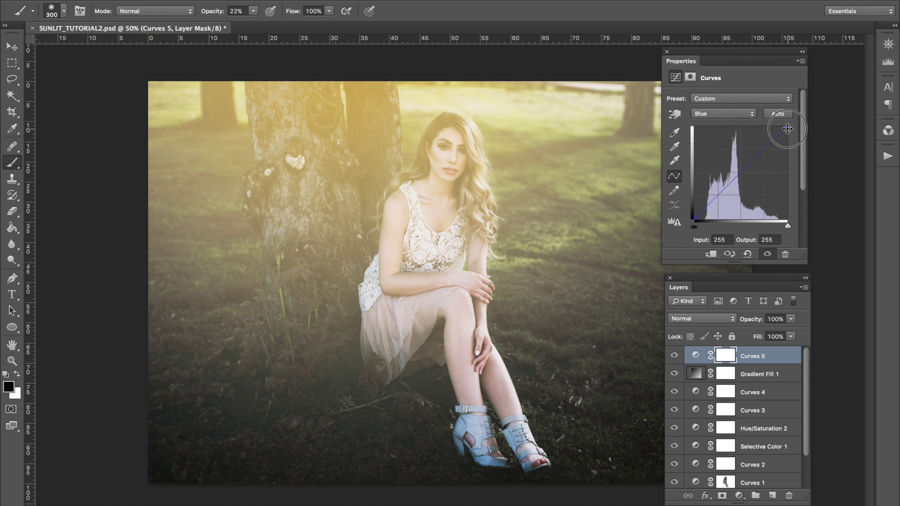
pyautogui.moveTo(788, 129); pyautogui.dragTo(791, 139)
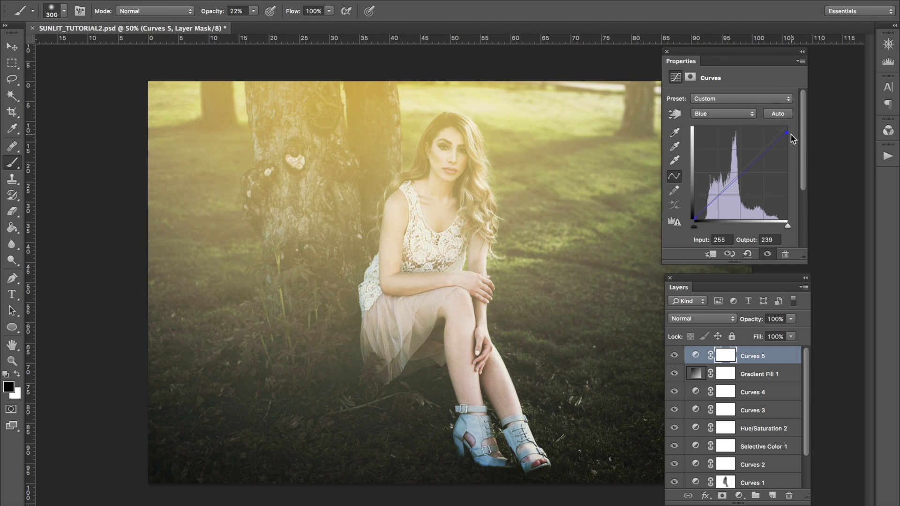
# On the Blue curve, add points at input 180, output 176 and input 101, output 99, and shift the black point slightly inward
pyautogui.click(759, 155)
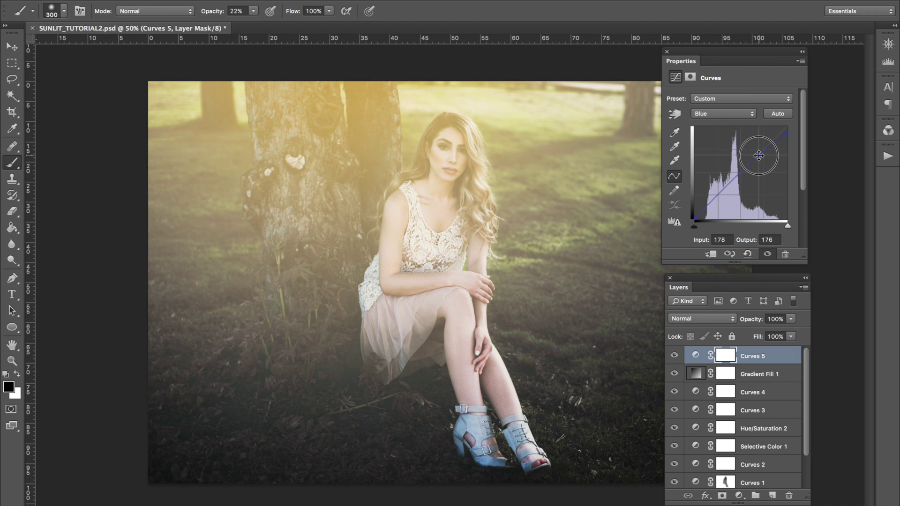
pyautogui.moveTo(759, 156); pyautogui.dragTo(760, 155)
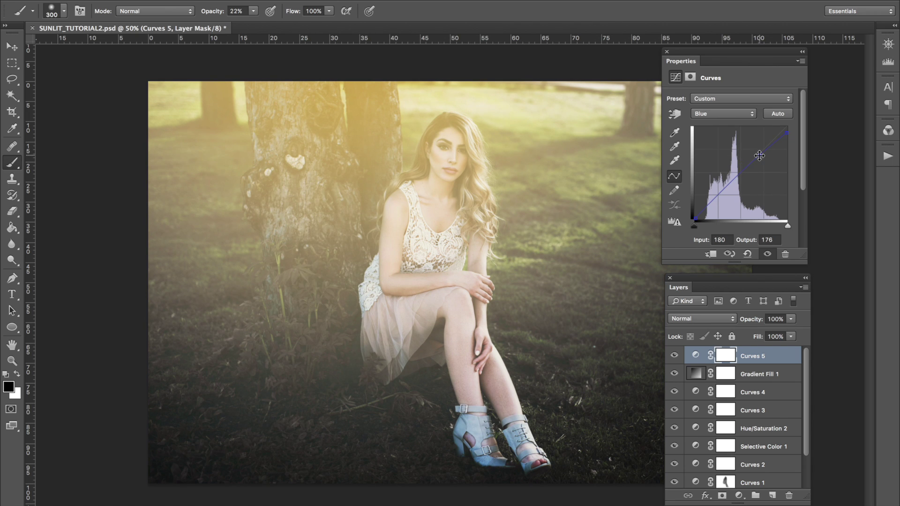
pyautogui.click(696, 218)
pyautogui.moveTo(696, 218); pyautogui.dragTo(702, 215)
pyautogui.click(730, 182)
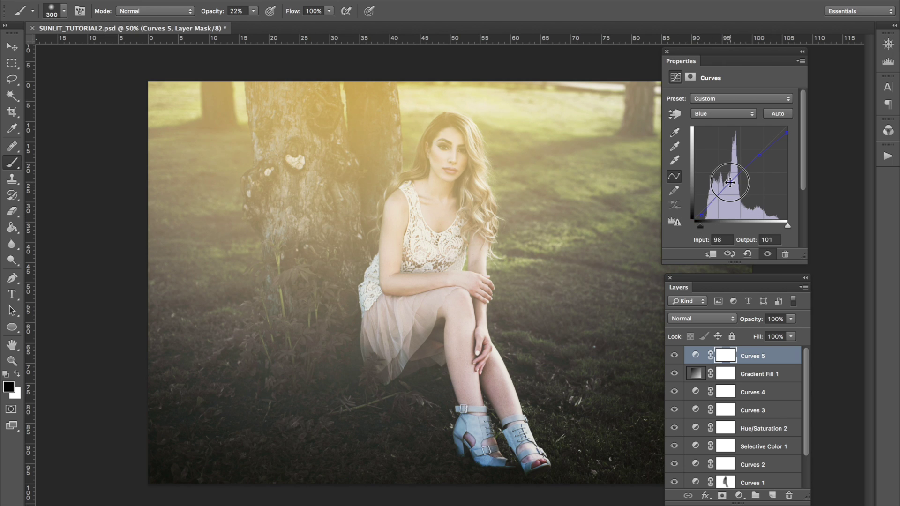
pyautogui.moveTo(730, 183); pyautogui.dragTo(731, 183)
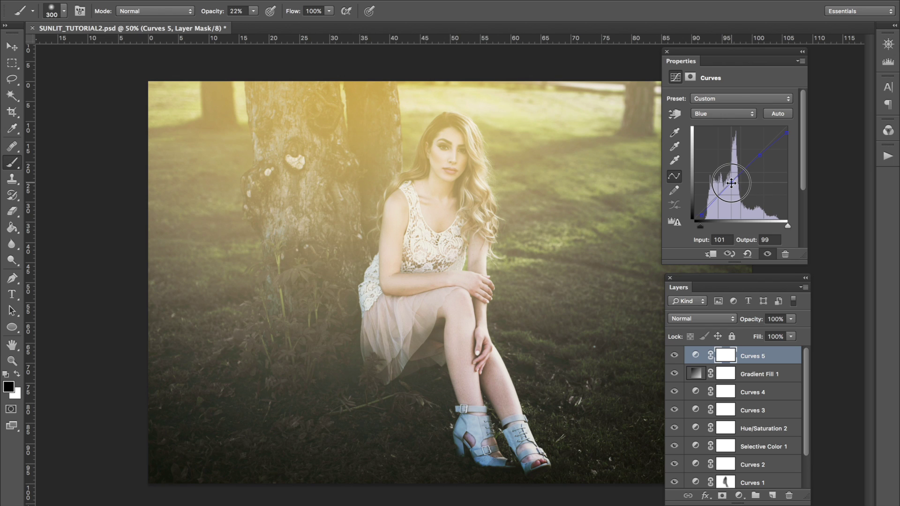
# Compare the photo with and without the fifth Curves layer, keeping its Blue channel displayed
pyautogui.click(674, 356)
pyautogui.click(674, 357)
pyautogui.click(674, 356)
pyautogui.click(674, 356)
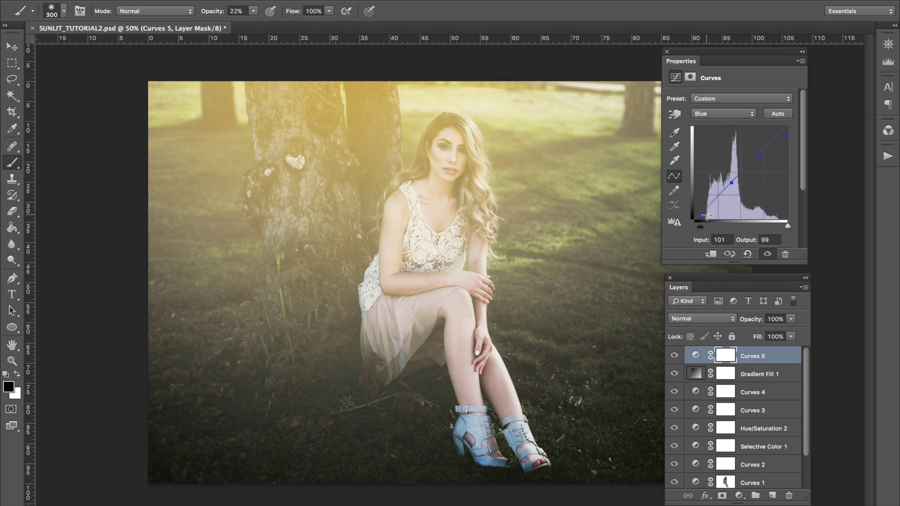
pyautogui.click(740, 114)
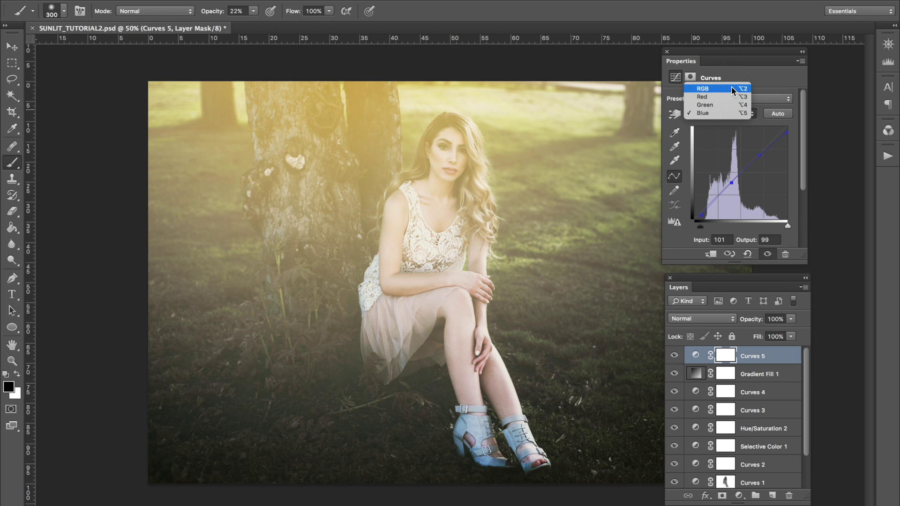
pyautogui.click(725, 114)
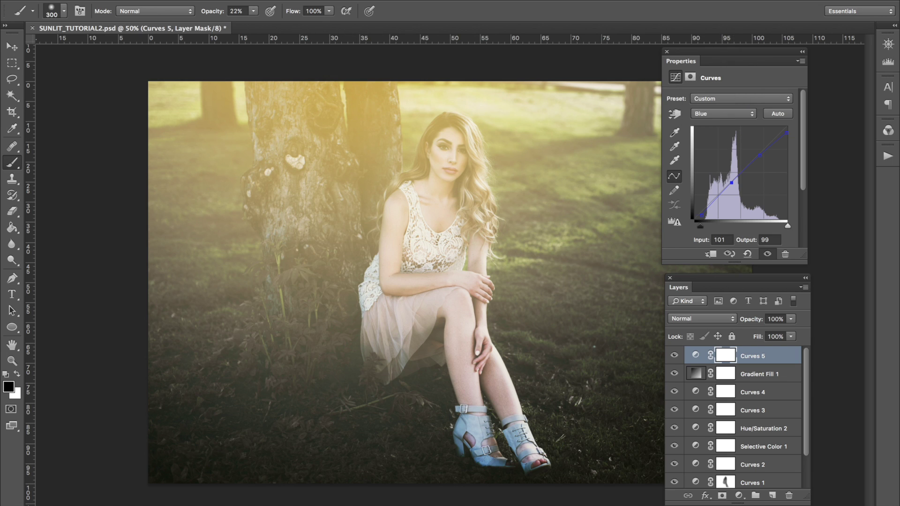
# Add a Gradient Map adjustment layer above the fifth Curves layer using the Copper 1 gradient preset
pyautogui.click(187, 0)
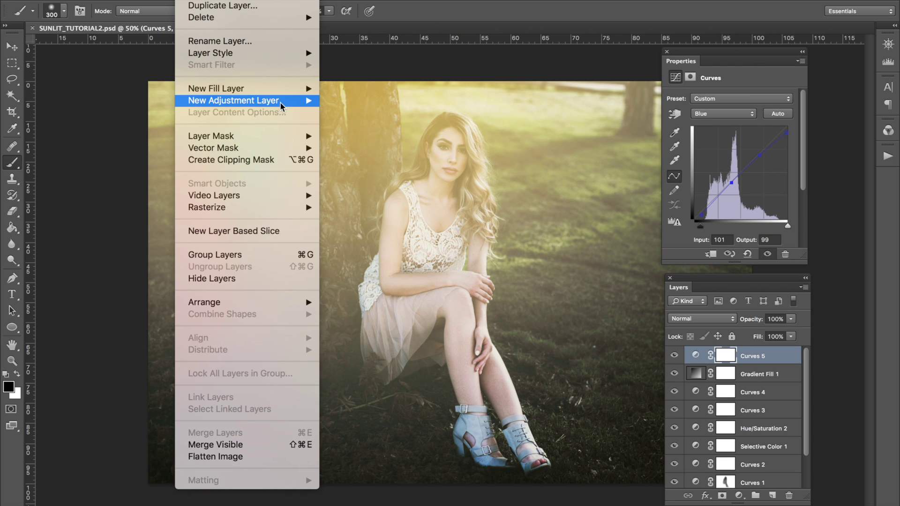
pyautogui.moveTo(284, 107)
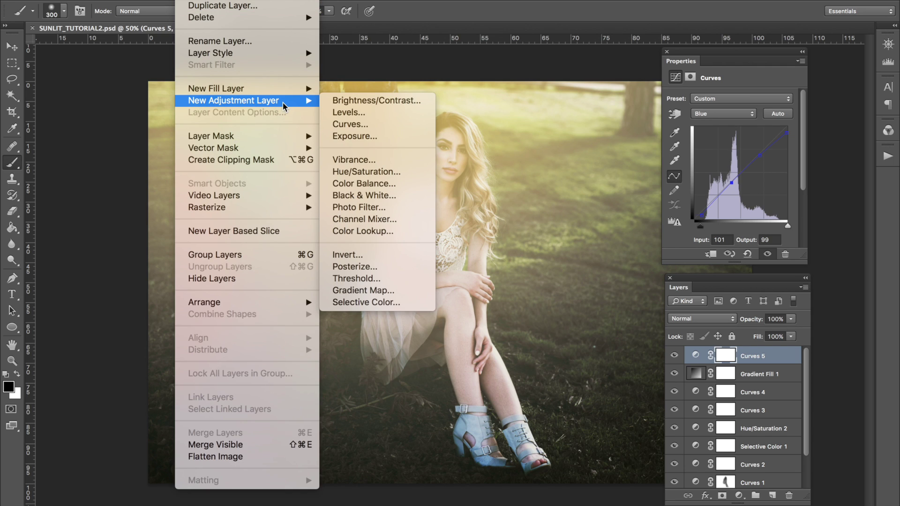
pyautogui.click(365, 294)
pyautogui.press('Return')
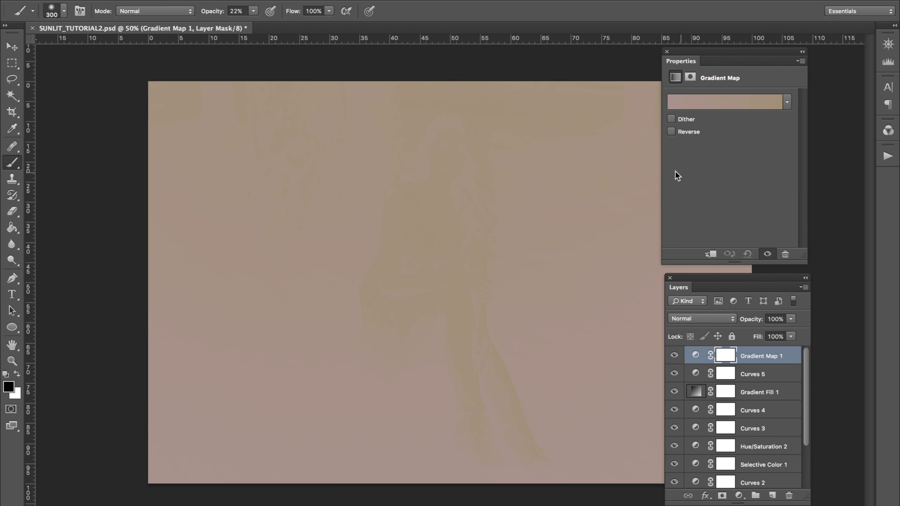
pyautogui.click(703, 101)
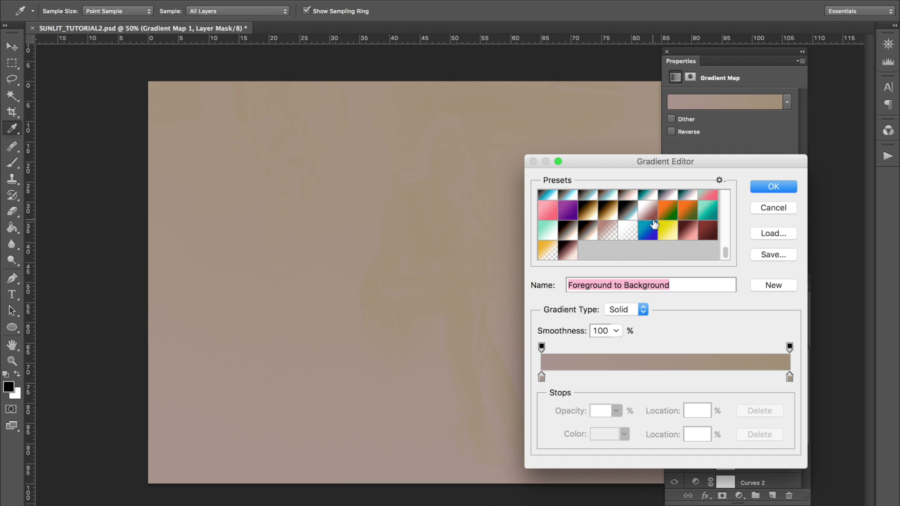
pyautogui.click(567, 251)
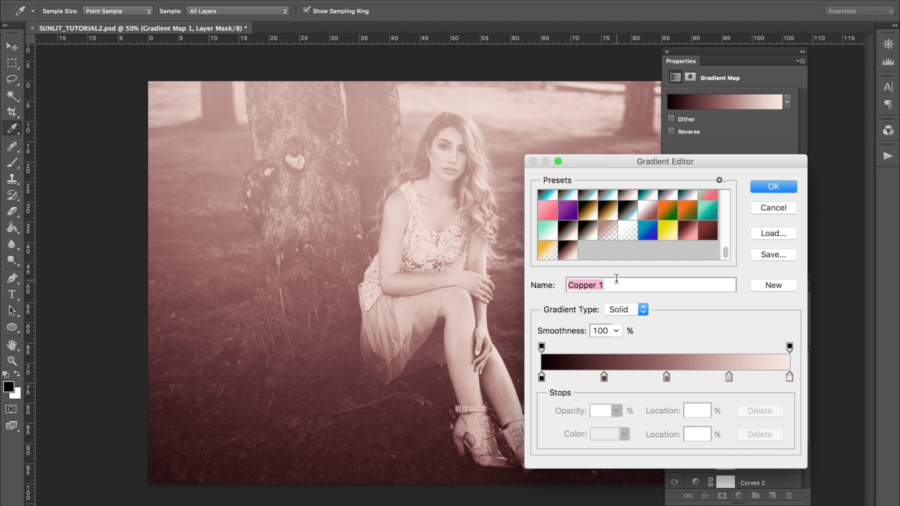
pyautogui.click(773, 187)
pyautogui.press('b')
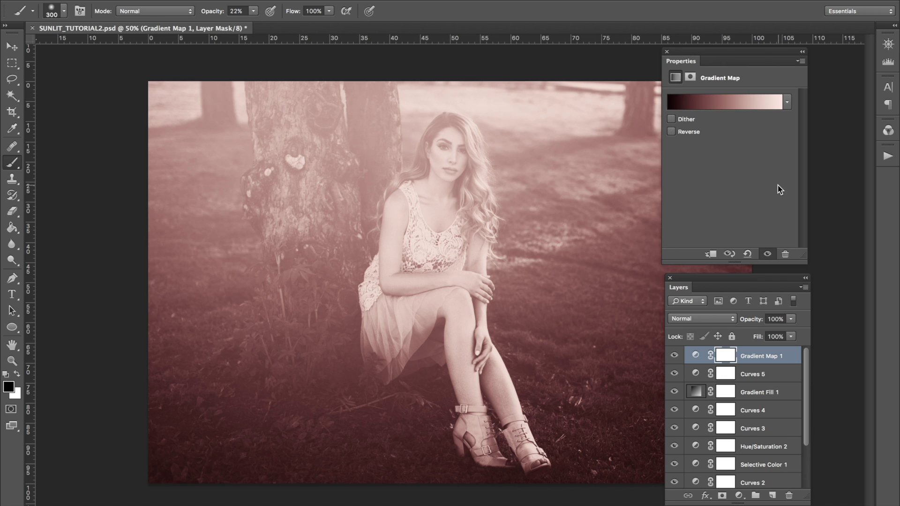
# Set the Gradient Map layer's blend mode to Soft Light and its opacity to 52%
pyautogui.click(706, 319)
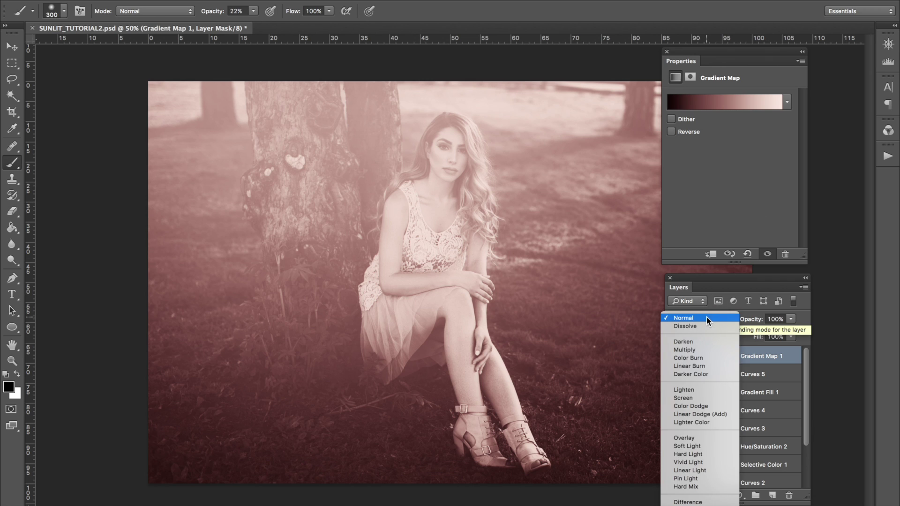
pyautogui.click(696, 446)
pyautogui.click(753, 322)
pyautogui.moveTo(754, 322); pyautogui.dragTo(725, 324)
# Toggle the Gradient Map layer's visibility to compare the photo with and without the copper toning
pyautogui.click(675, 358)
pyautogui.click(675, 358)
pyautogui.click(675, 358)
pyautogui.click(675, 358)
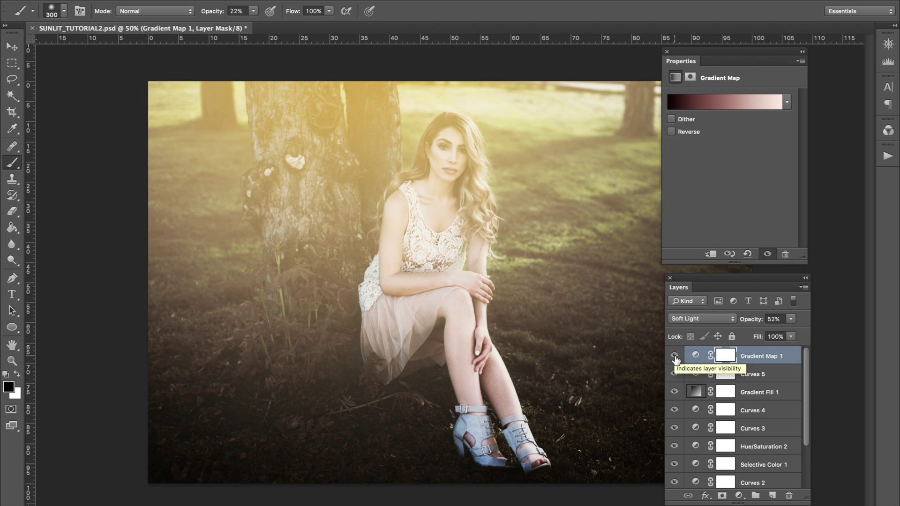
pyautogui.click(675, 358)
pyautogui.click(675, 358)
pyautogui.click(675, 358)
pyautogui.click(675, 358)
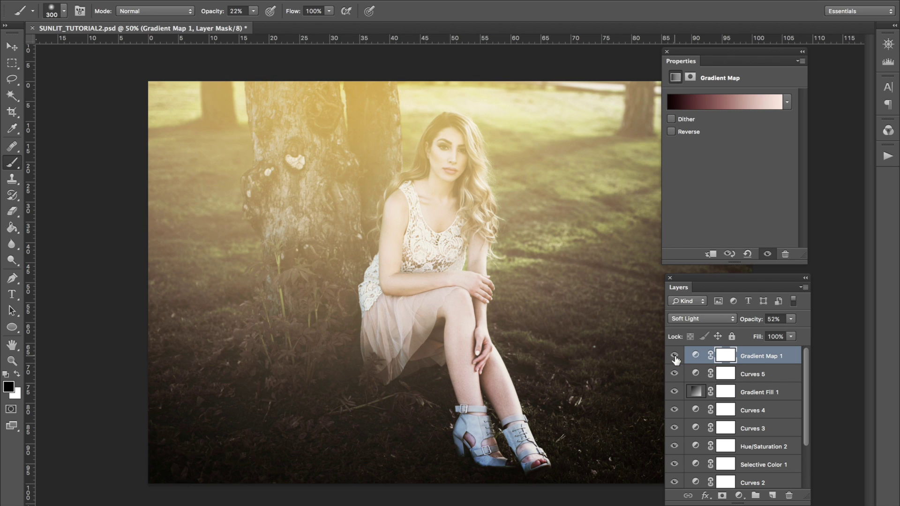
pyautogui.click(675, 358)
pyautogui.click(675, 358)
# Set the Gradient Map layer's opacity to 55% and compare the photo with and without the layer
pyautogui.moveTo(747, 320); pyautogui.dragTo(750, 320)
pyautogui.click(675, 358)
pyautogui.click(675, 359)
# Group all the adjustment and fill layers, from the Gradient Map down to the first Hue/Saturation layer
pyautogui.click(12, 47)
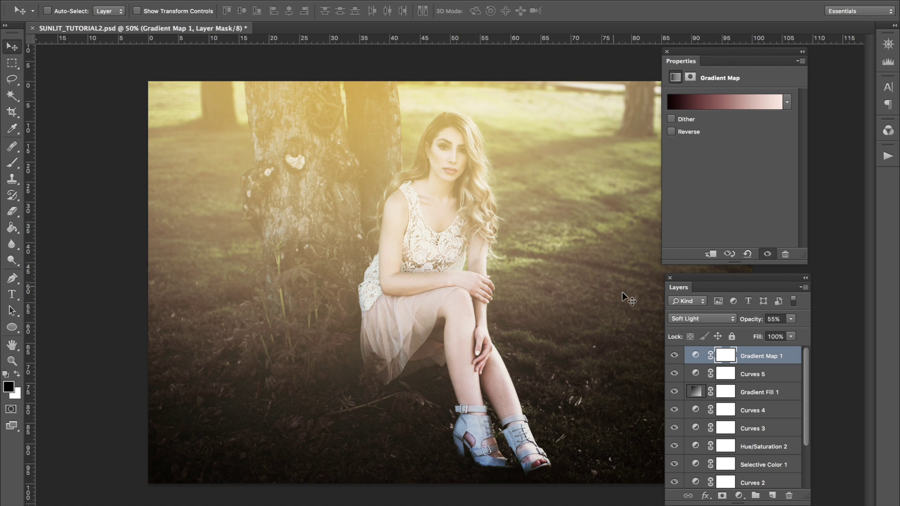
pyautogui.scroll(-3, 743, 396)
pyautogui.keyDown('shift'); pyautogui.click(760, 462); pyautogui.keyUp('shift')
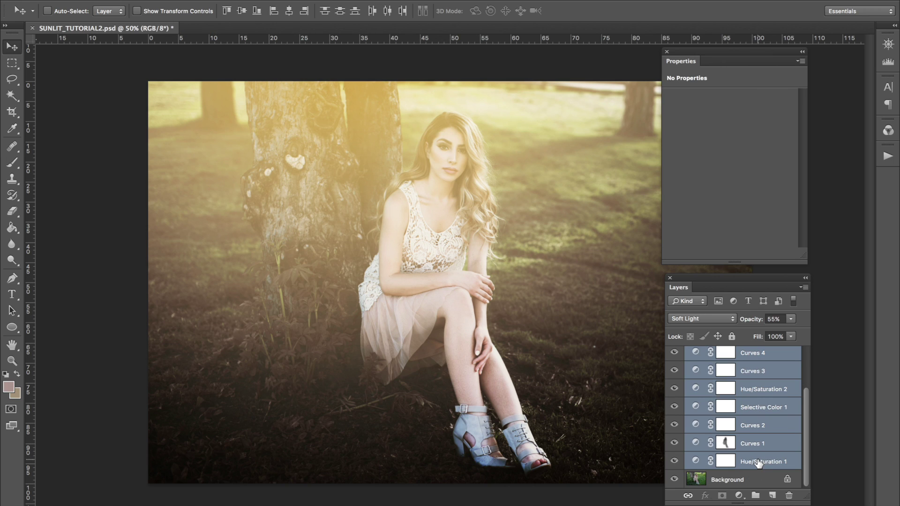
pyautogui.hotkey('ctrl', 'g')
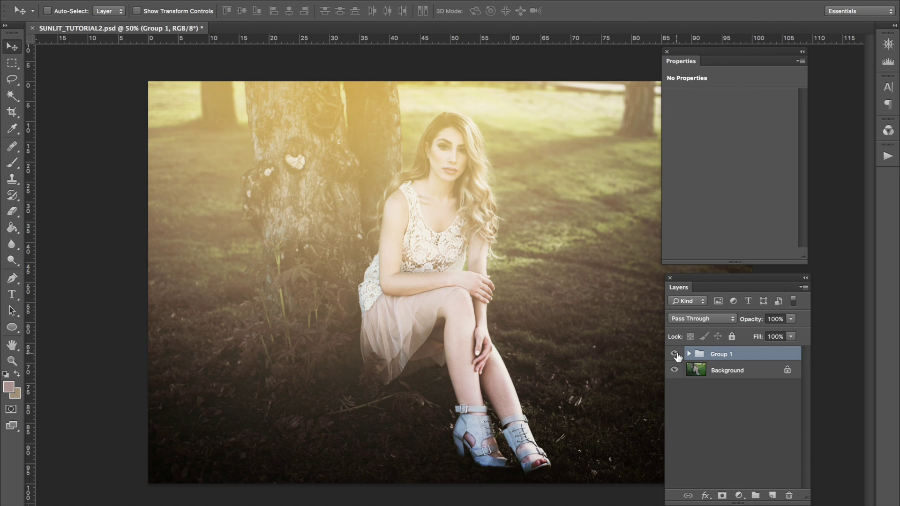
# Toggle the layer group's visibility to compare the original photo with the full colour grade
pyautogui.click(675, 355)
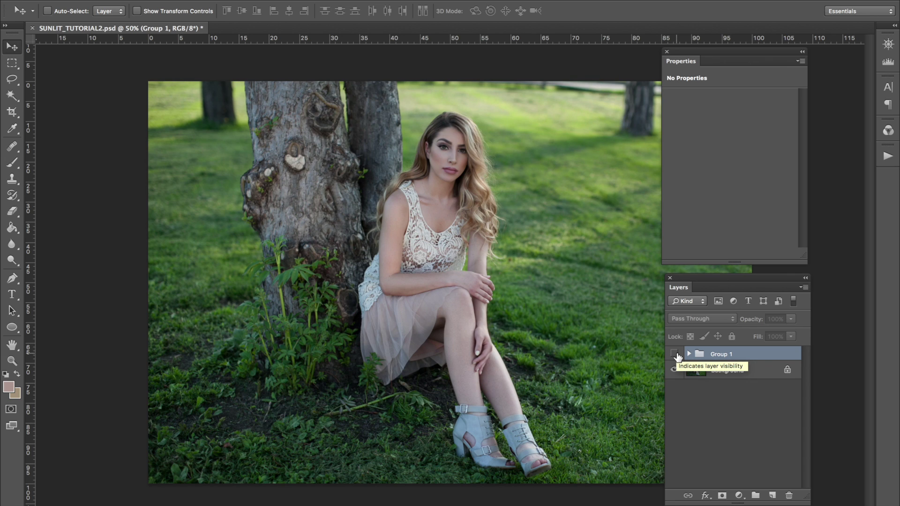
pyautogui.click(675, 355)
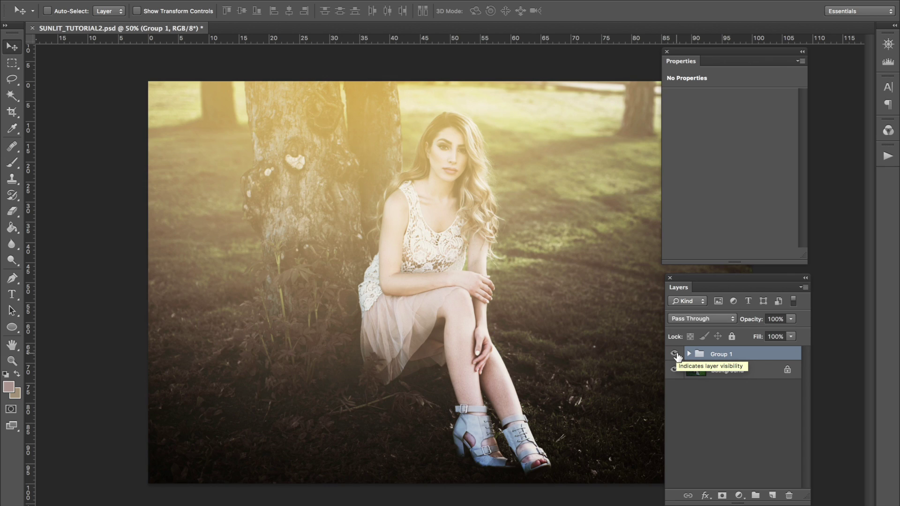
pyautogui.click(674, 354)
pyautogui.click(674, 354)
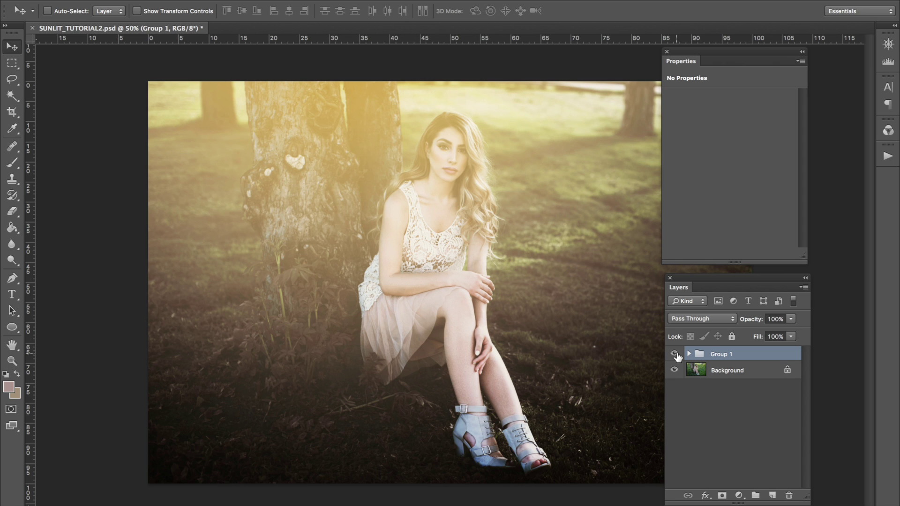
pyautogui.click(675, 355)
pyautogui.click(674, 355)
# Add a Vibrance adjustment layer above the Gradient Map inside the group, set vibrance to +4 and collapse the group
pyautogui.click(689, 354)
pyautogui.click(703, 372)
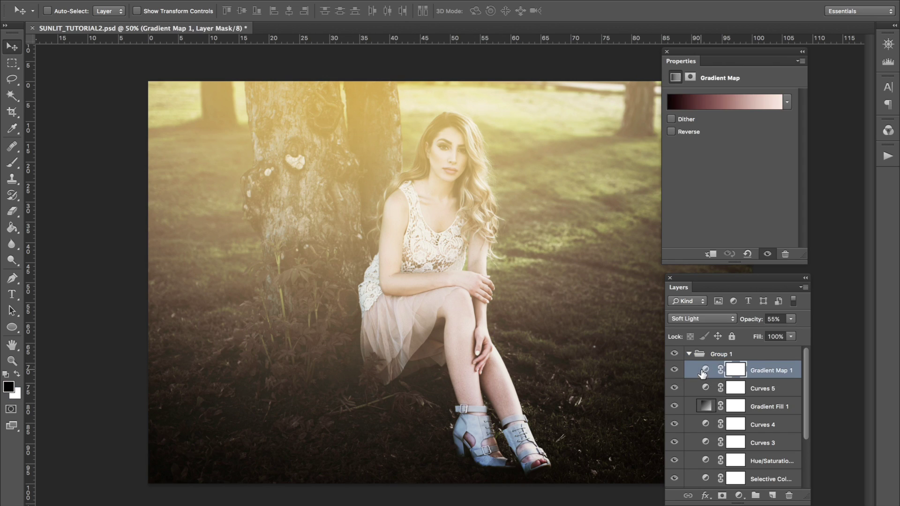
pyautogui.click(294, 2)
pyautogui.click(280, 101)
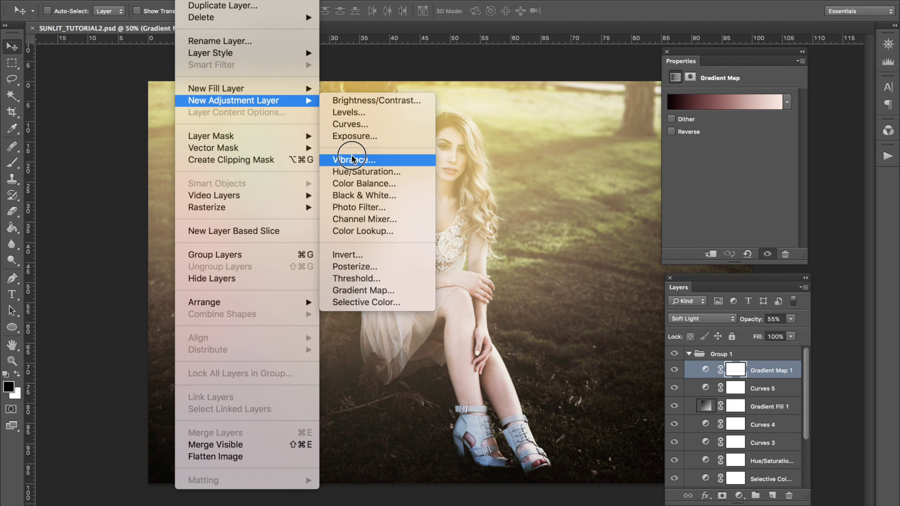
pyautogui.click(351, 156)
pyautogui.moveTo(733, 111)
pyautogui.mouseDown()
pyautogui.moveTo(763, 111)
pyautogui.moveTo(732, 111)
pyautogui.mouseUp()
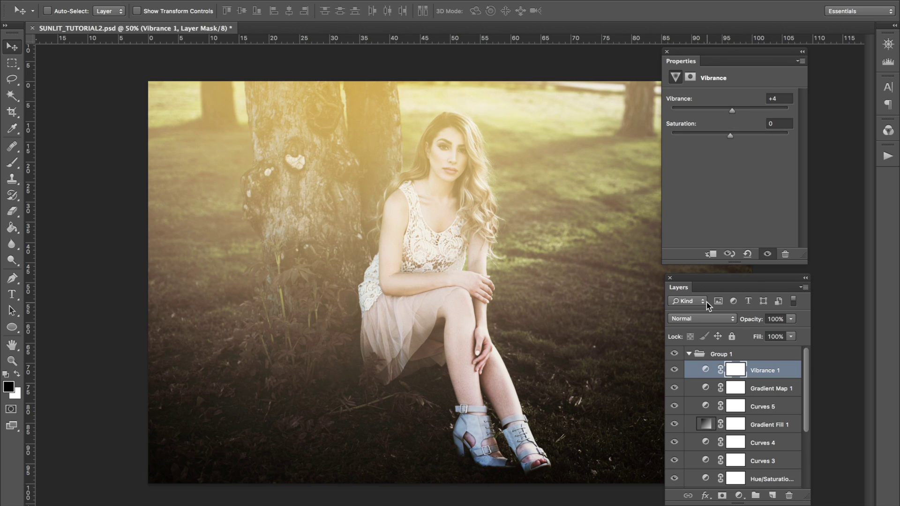
pyautogui.click(705, 388)
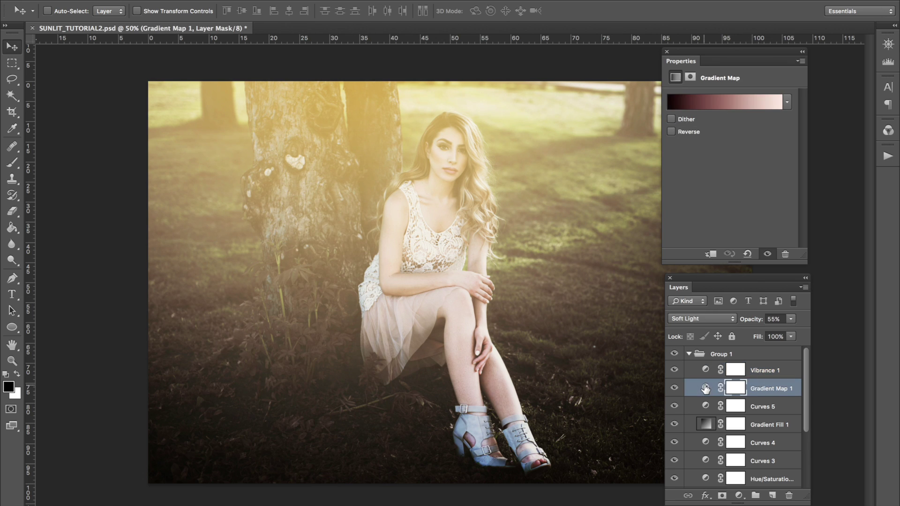
pyautogui.click(689, 355)
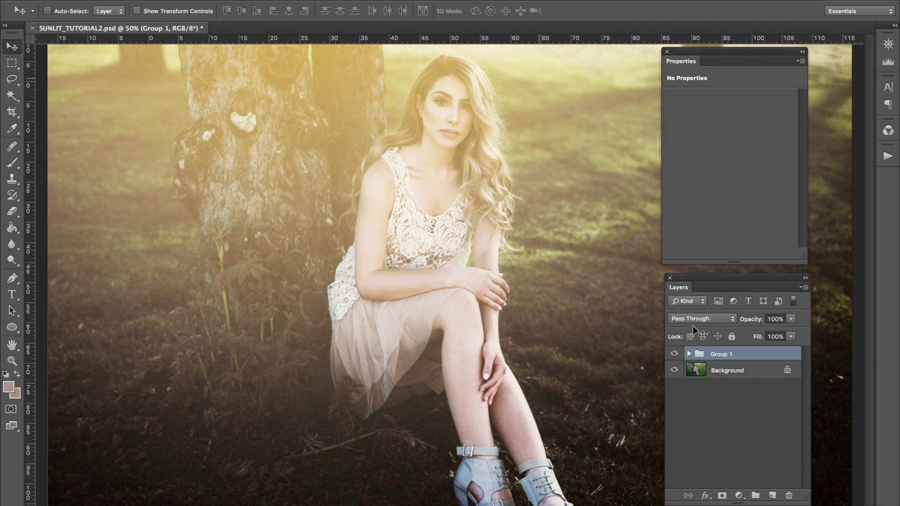
# Compare the finished grade with the original photo by hiding and showing the collapsed group
pyautogui.click(675, 354)
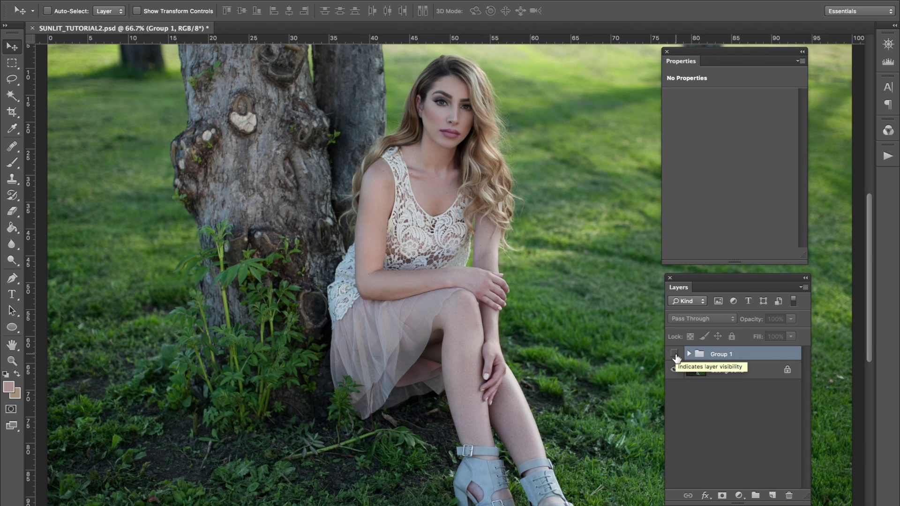
pyautogui.click(674, 355)
pyautogui.hotkey('ctrl', '-')
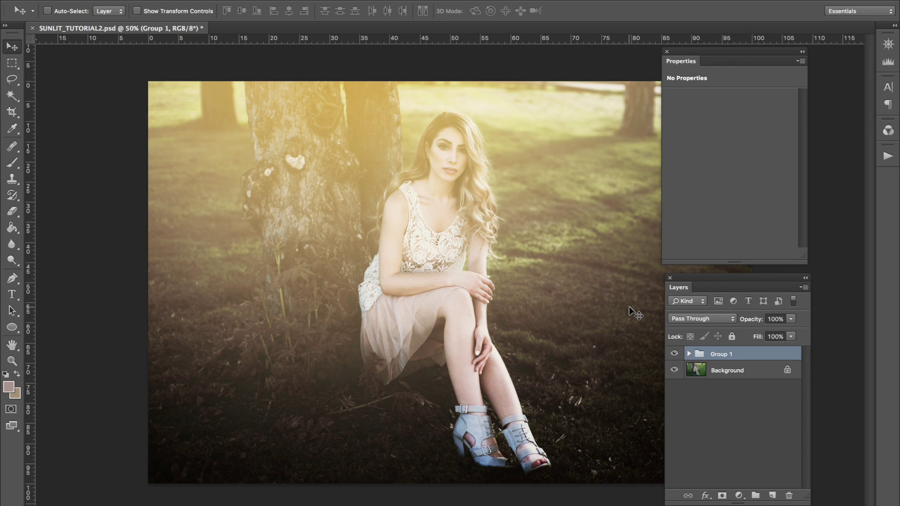